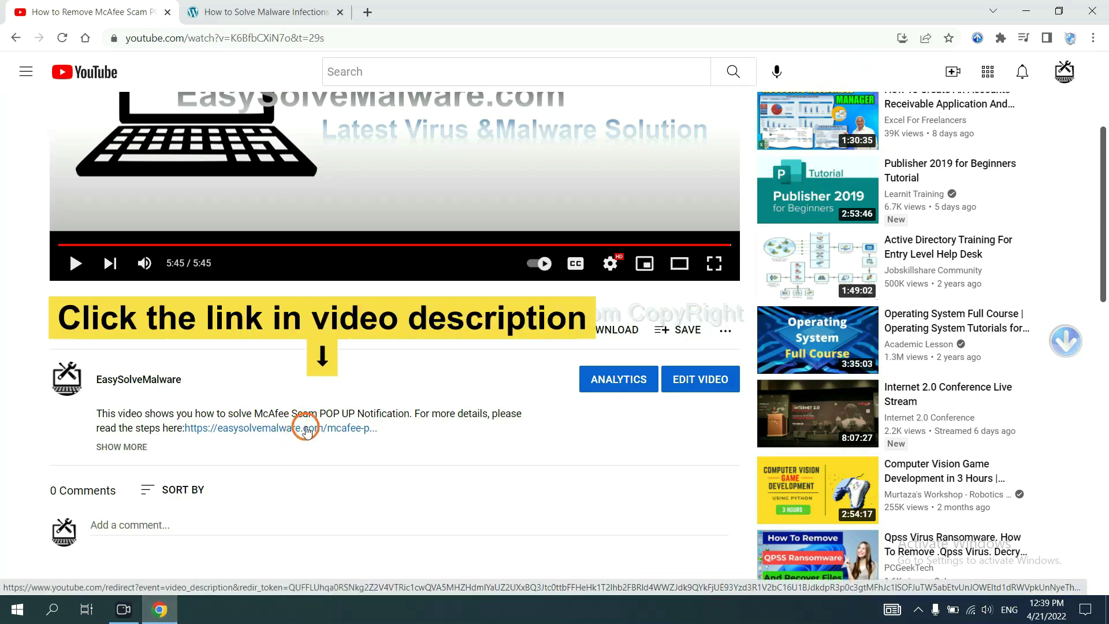
# Download the SpyHunter for Windows installer from the malware-removal guide and run it
pyautogui.click(307, 429)
pyautogui.scroll(-4, 1034, 261)
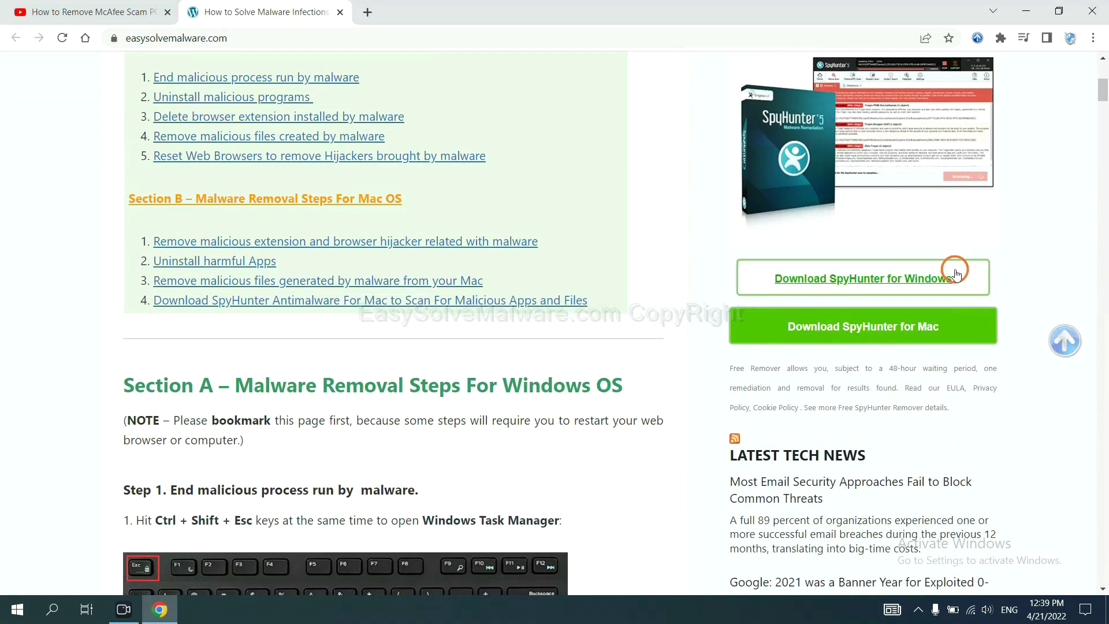
pyautogui.click(941, 277)
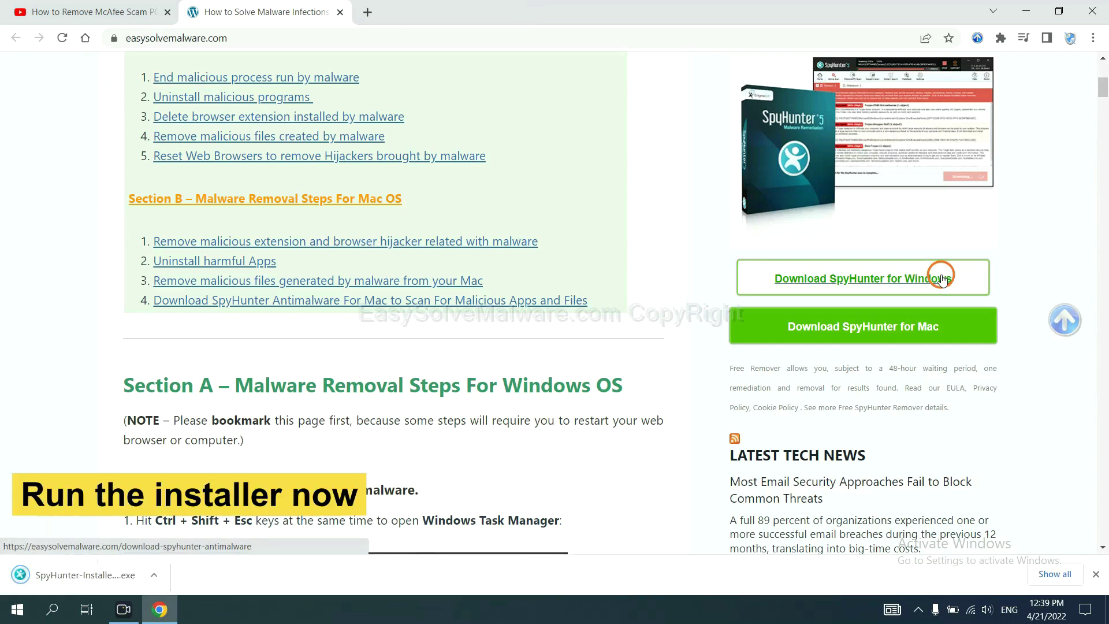
pyautogui.click(69, 576)
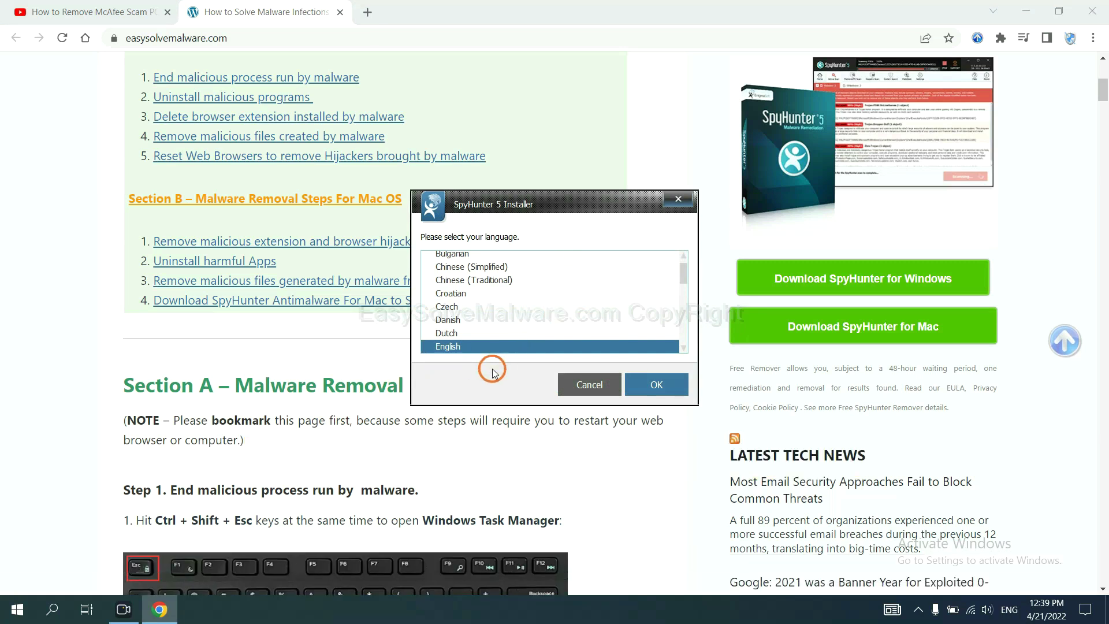
# Install SpyHunter 5 in English, accepting the EULA and Privacy Policy, and finish setup
pyautogui.click(633, 376)
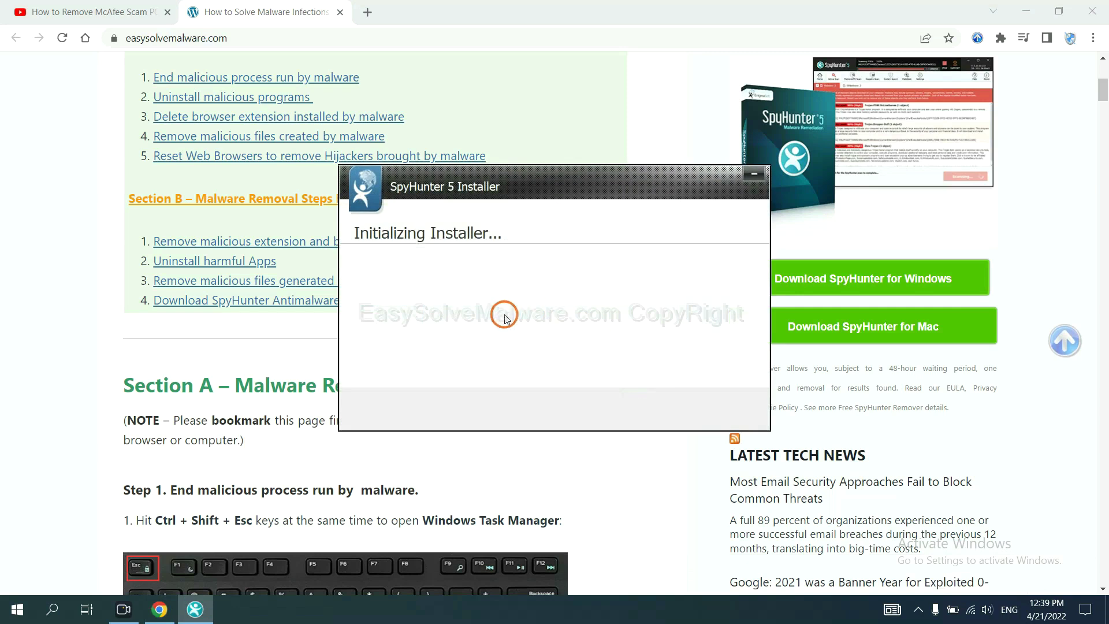
pyautogui.click(475, 317)
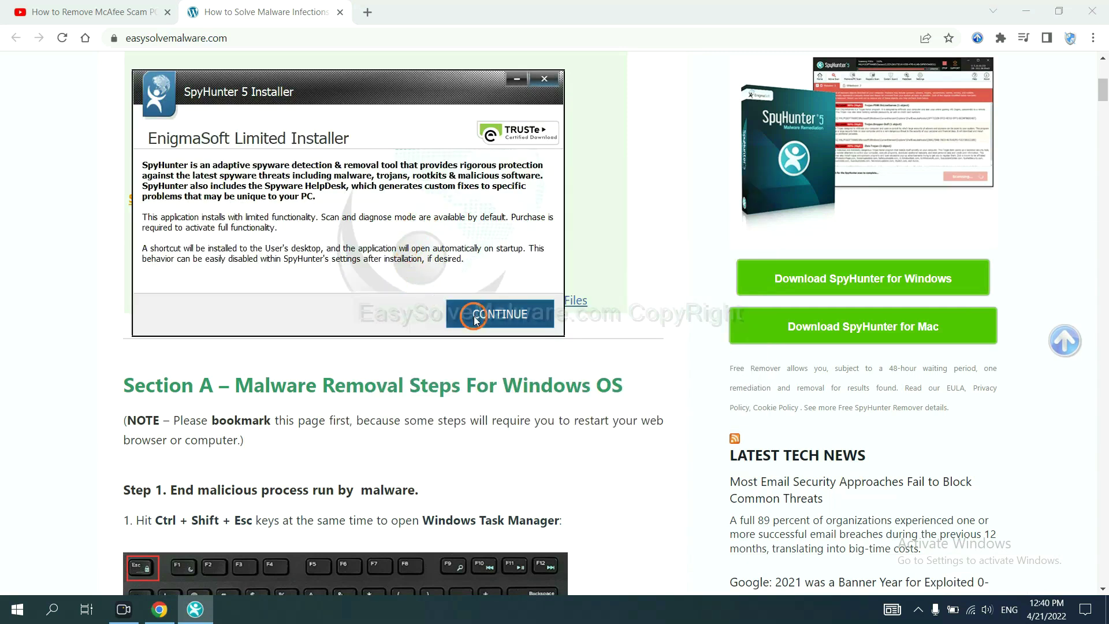
pyautogui.click(357, 278)
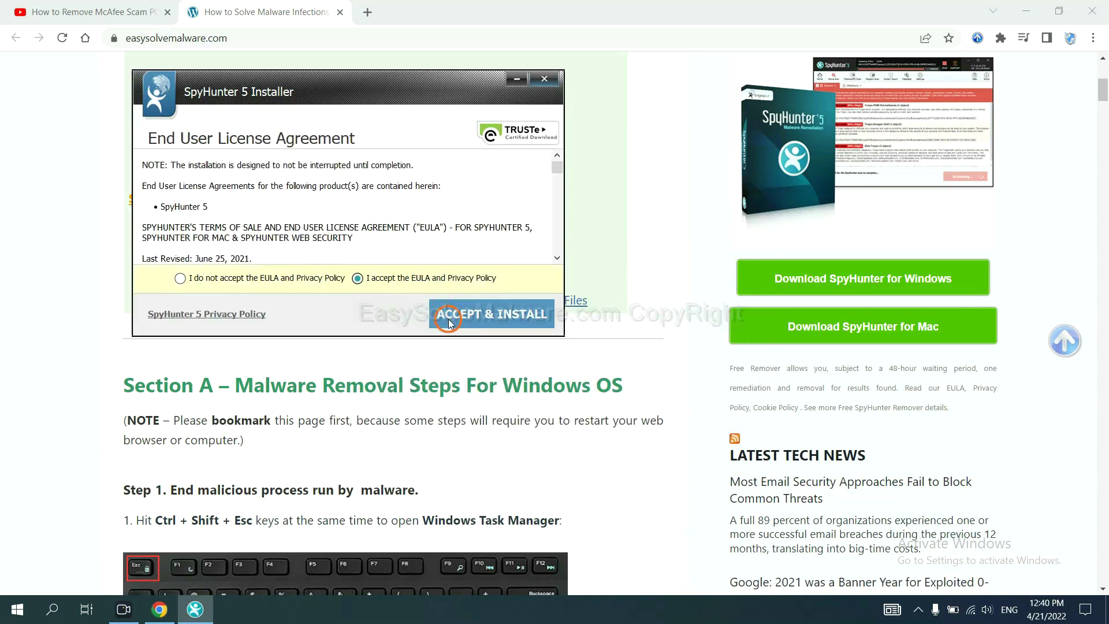
pyautogui.click(449, 321)
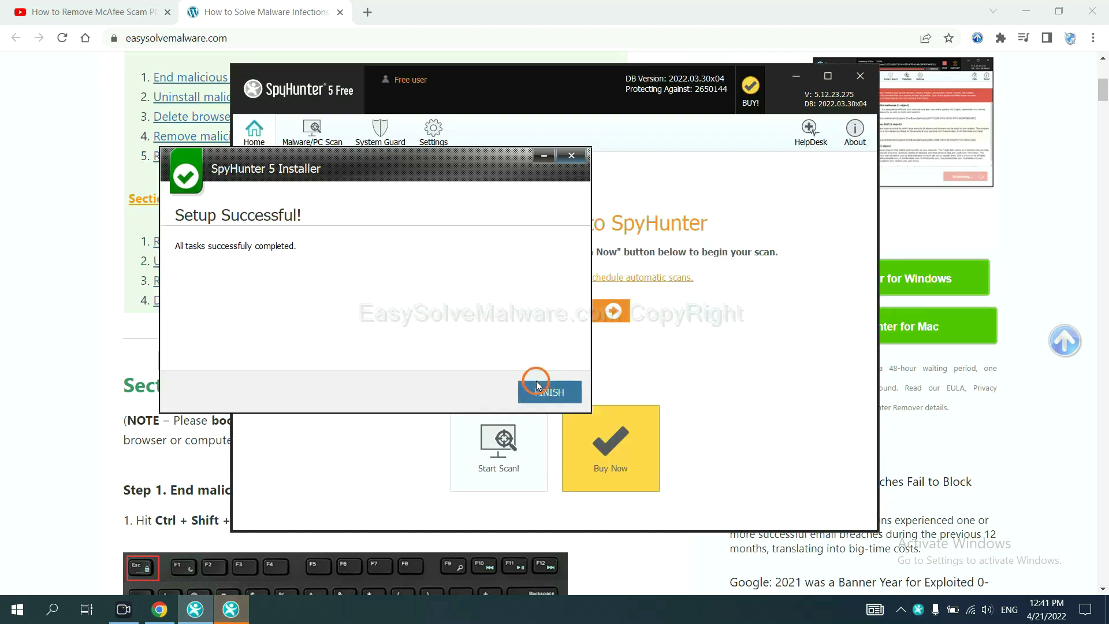
pyautogui.click(544, 390)
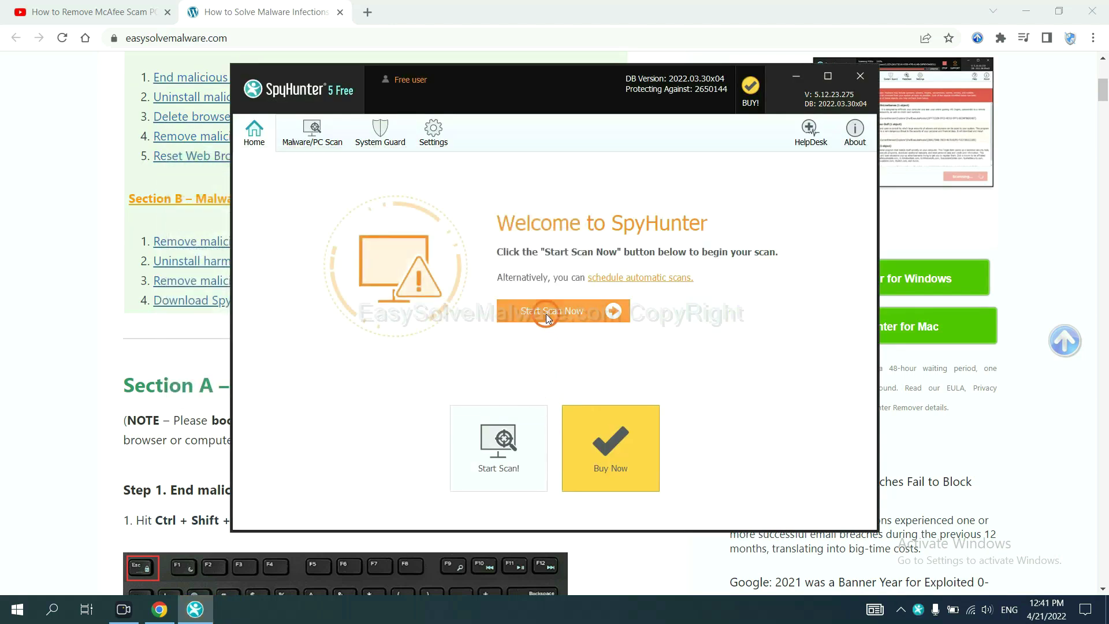
# Scan the PC with SpyHunter and continue past the unknown object remove360.bat
pyautogui.click(546, 314)
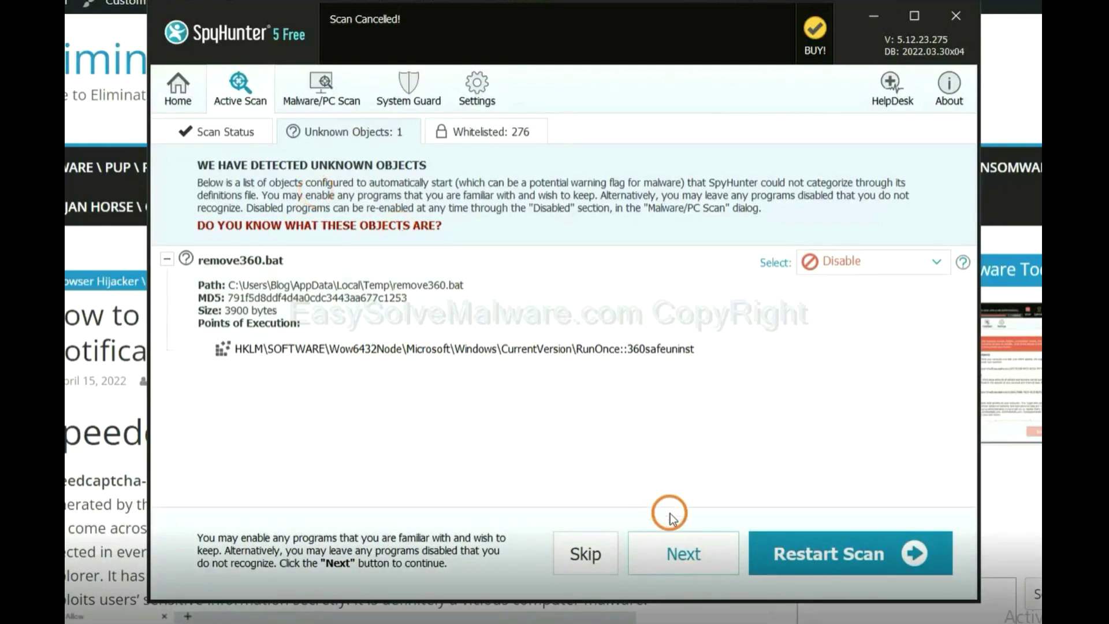
pyautogui.click(683, 556)
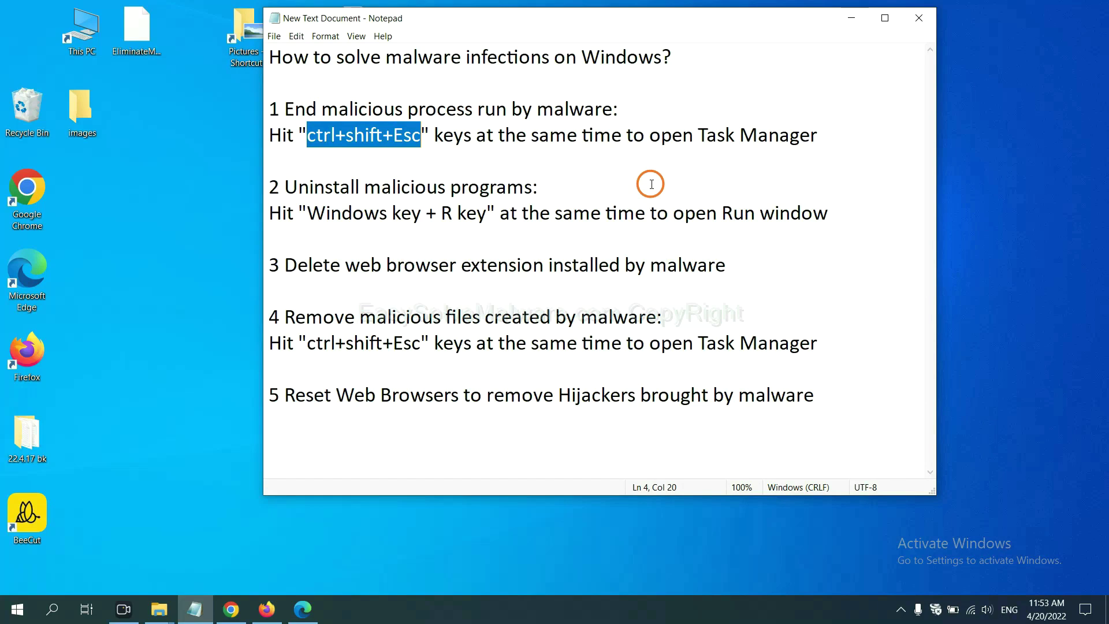
# Open Task Manager with Ctrl+Shift+Esc and end the suspicious process listed below System
pyautogui.click(394, 139)
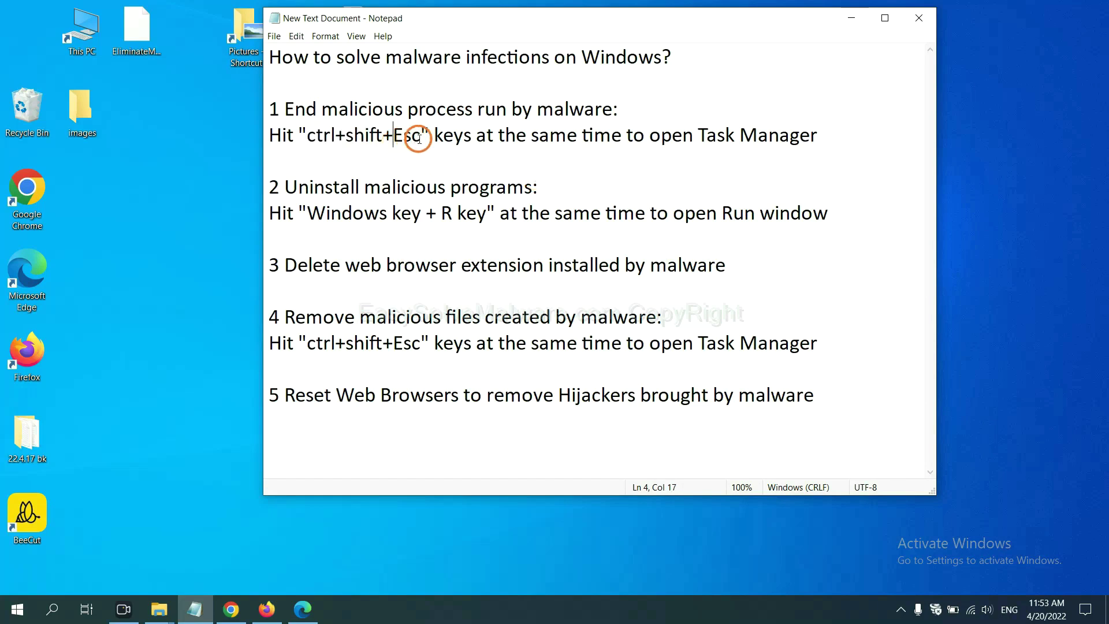
pyautogui.moveTo(421, 139); pyautogui.dragTo(310, 138)
pyautogui.hotkey('ctrl', 'shift', 'Escape')
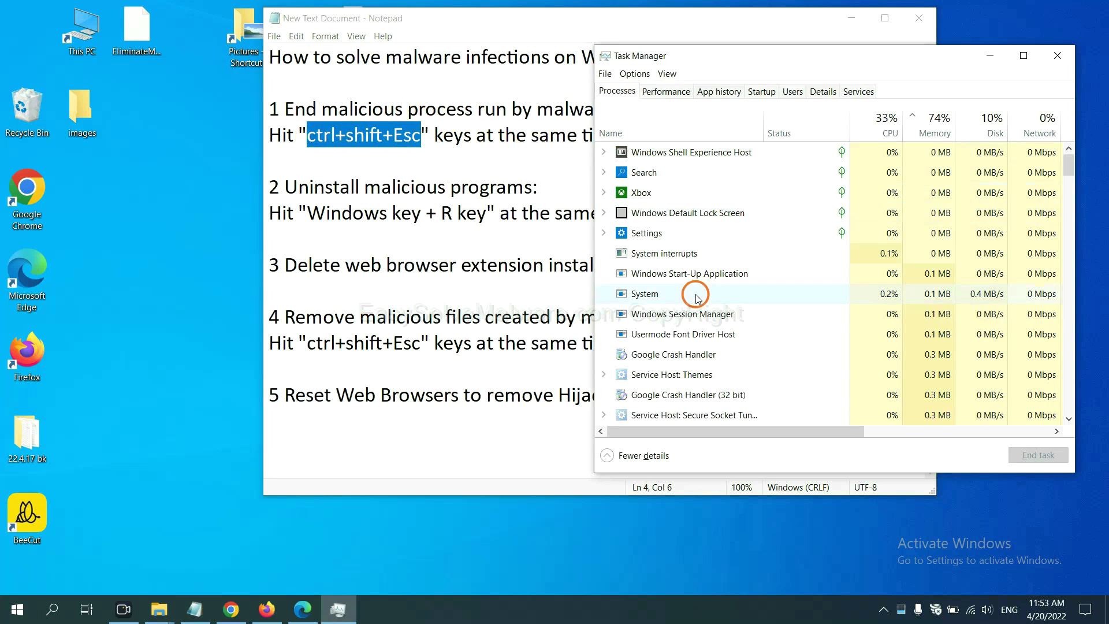
pyautogui.click(741, 292)
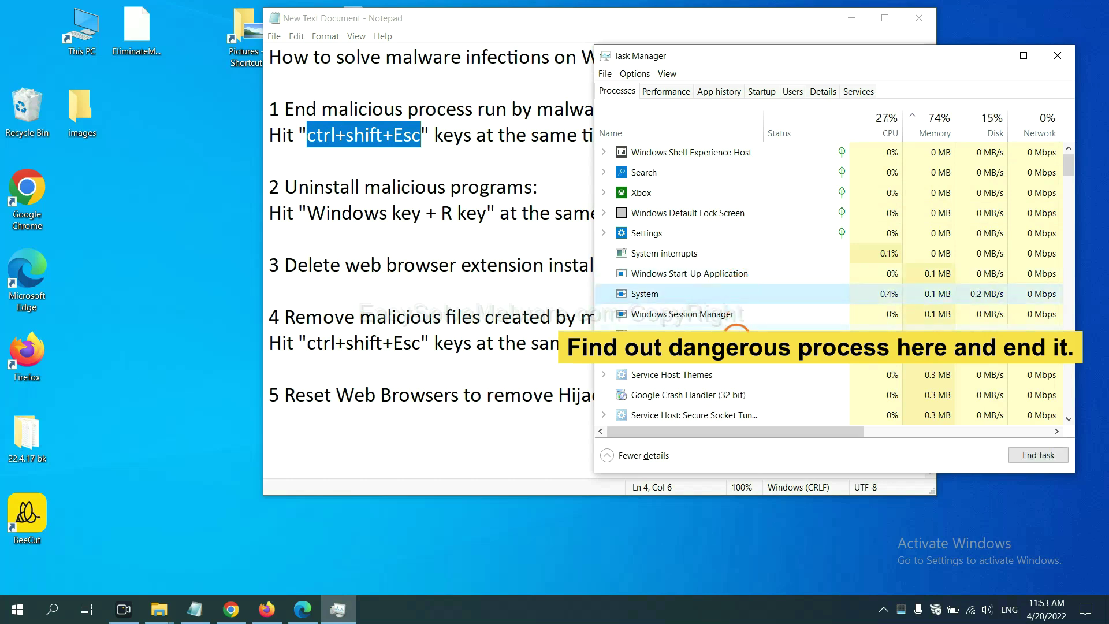
pyautogui.click(736, 332)
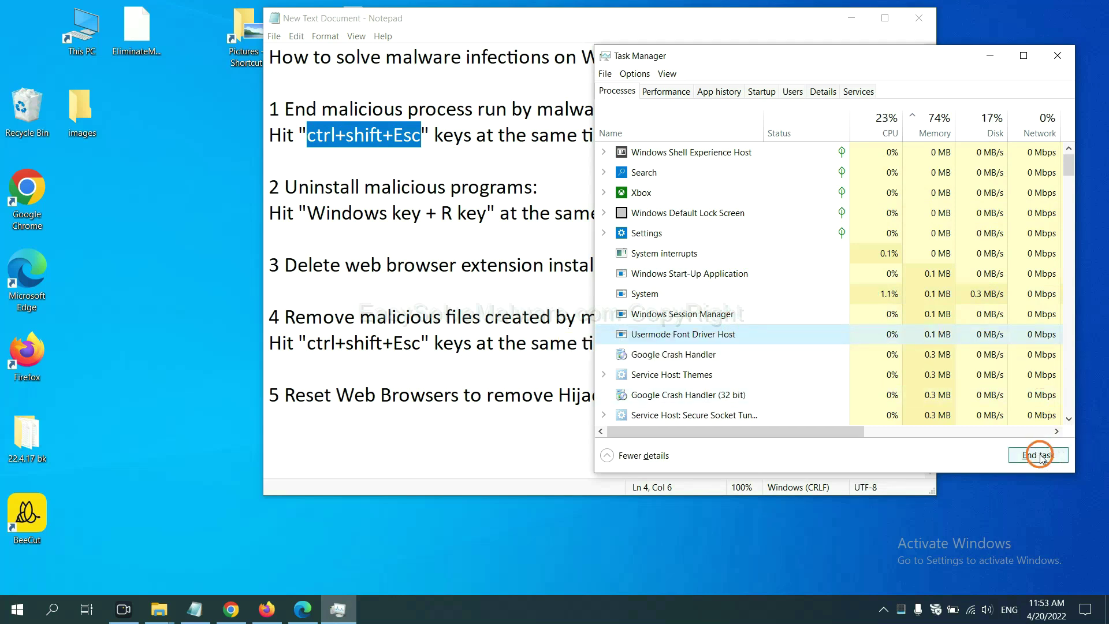
pyautogui.click(1052, 56)
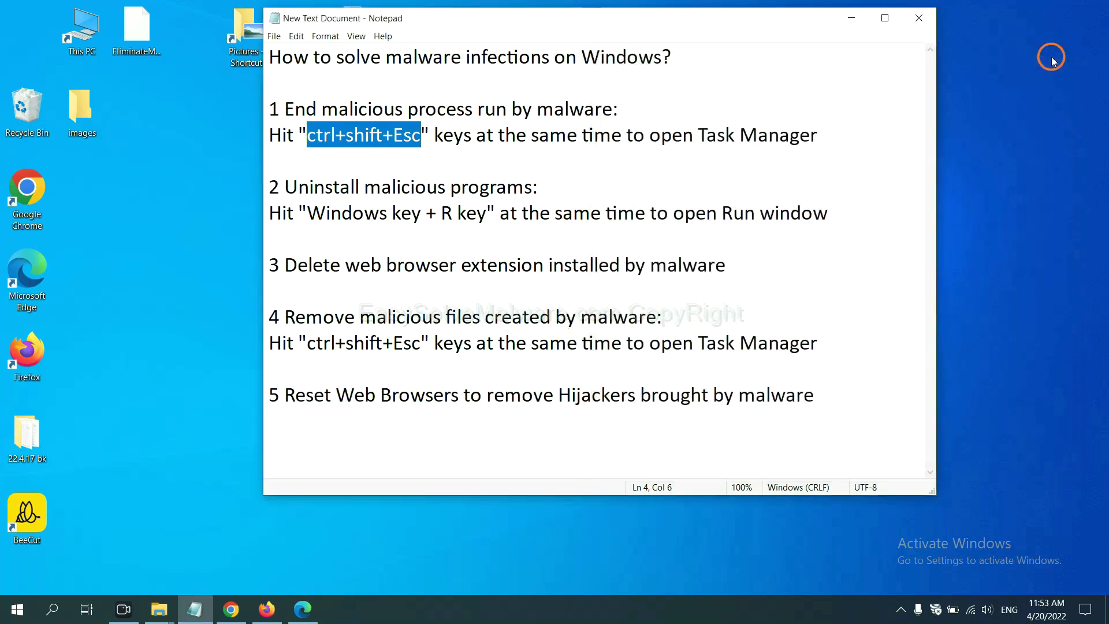
# Run the 'control panel' command from the Win+R Run dialog
pyautogui.press('Down')
pyautogui.press('Down')
pyautogui.press('Down')
pyautogui.press('Down')
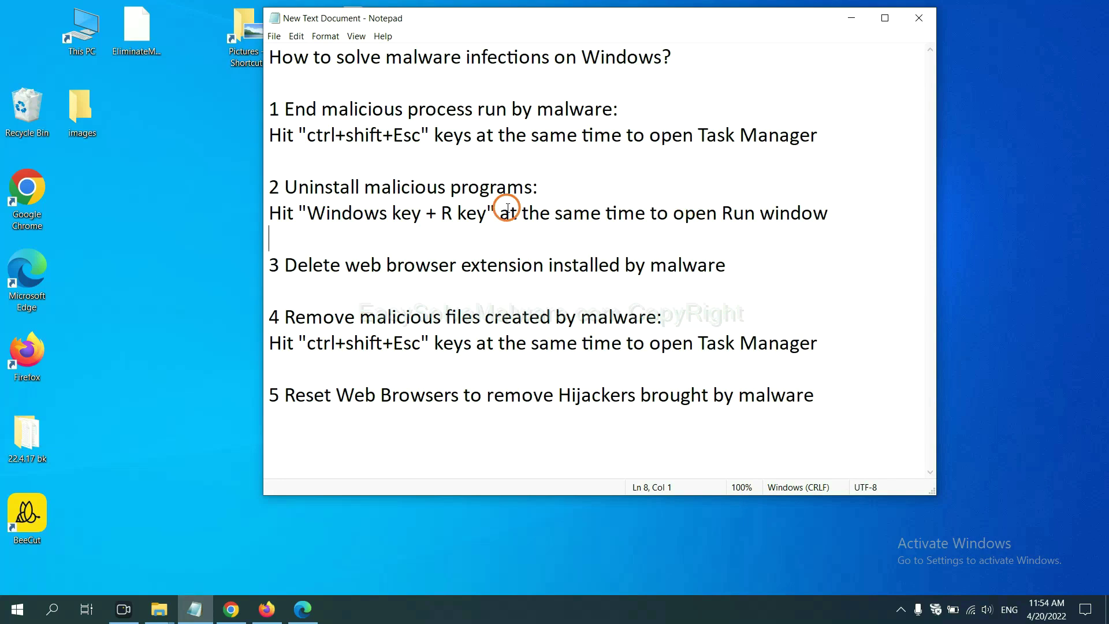
pyautogui.moveTo(305, 217); pyautogui.dragTo(485, 226)
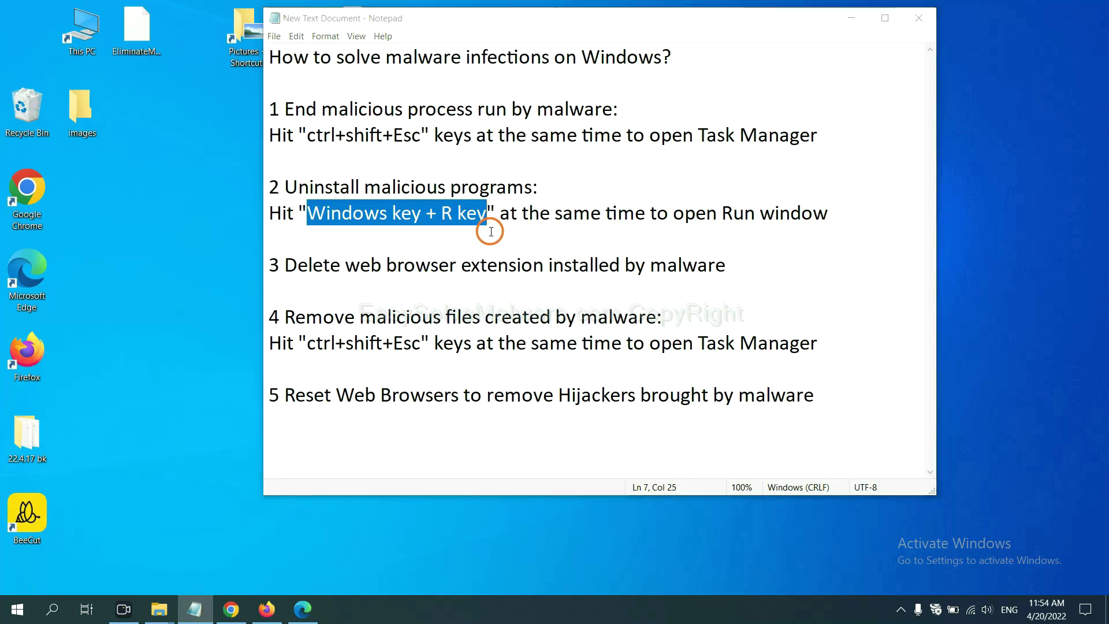
pyautogui.press('super+r')
pyautogui.moveTo(123, 454); pyautogui.dragTo(847, 194)
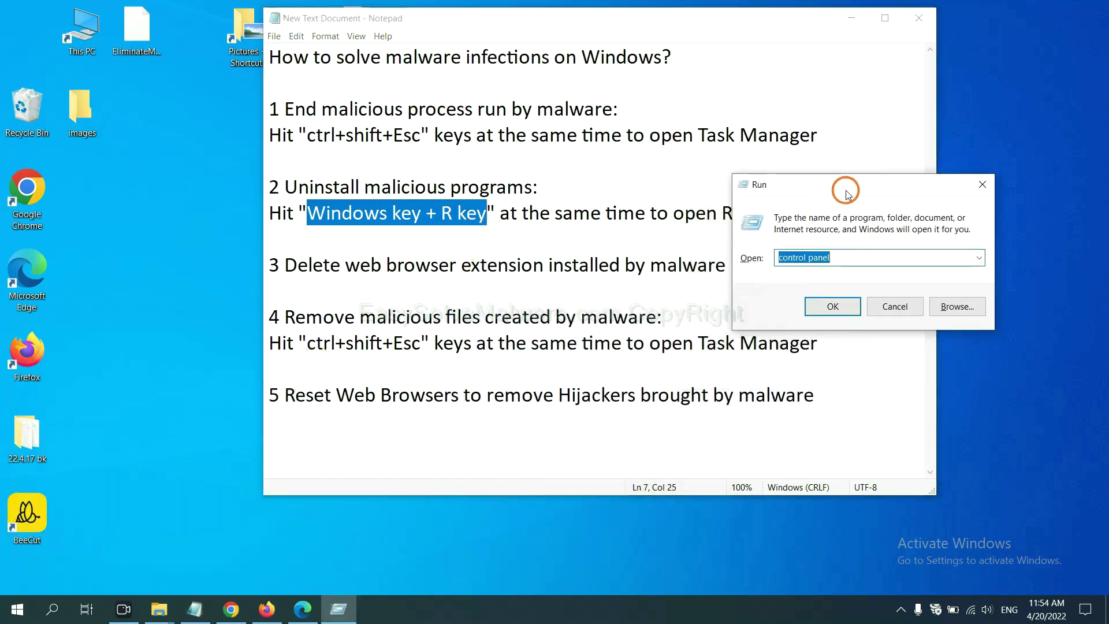
pyautogui.click(855, 257)
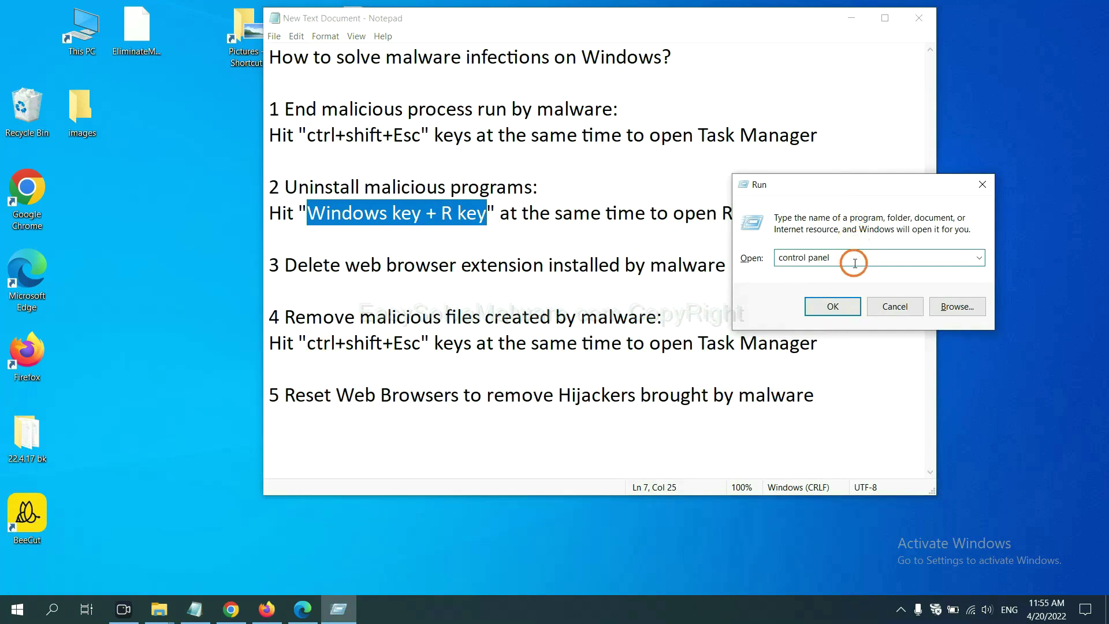
pyautogui.moveTo(854, 256); pyautogui.dragTo(757, 257)
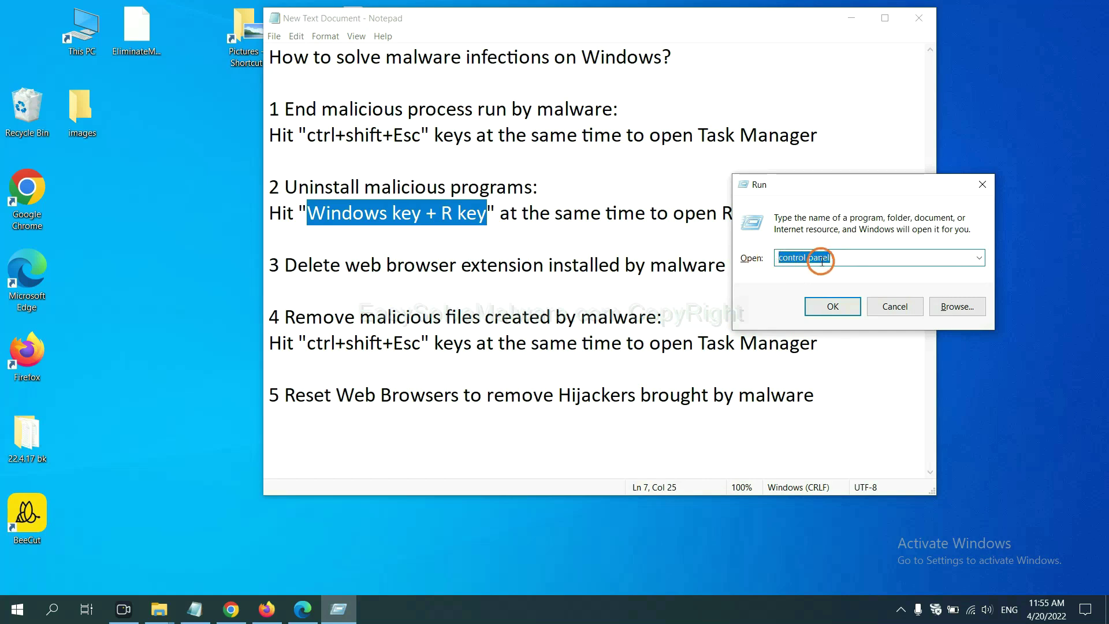
pyautogui.click(828, 316)
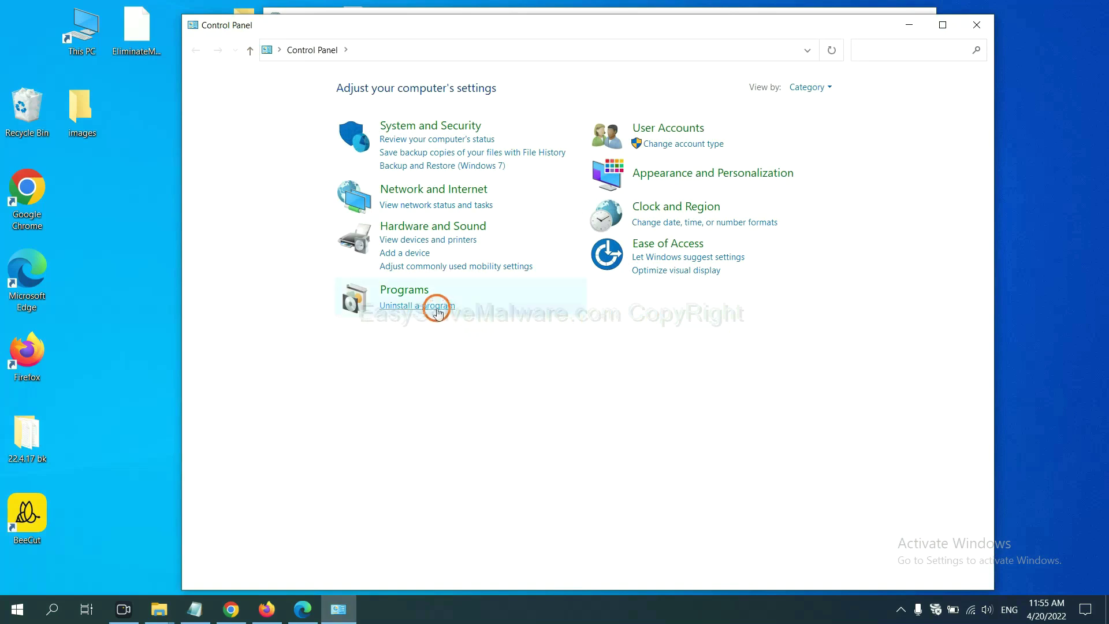
# Review the installed programs list, select Xiph.Org Open Codecs, then close Control Panel
pyautogui.click(438, 307)
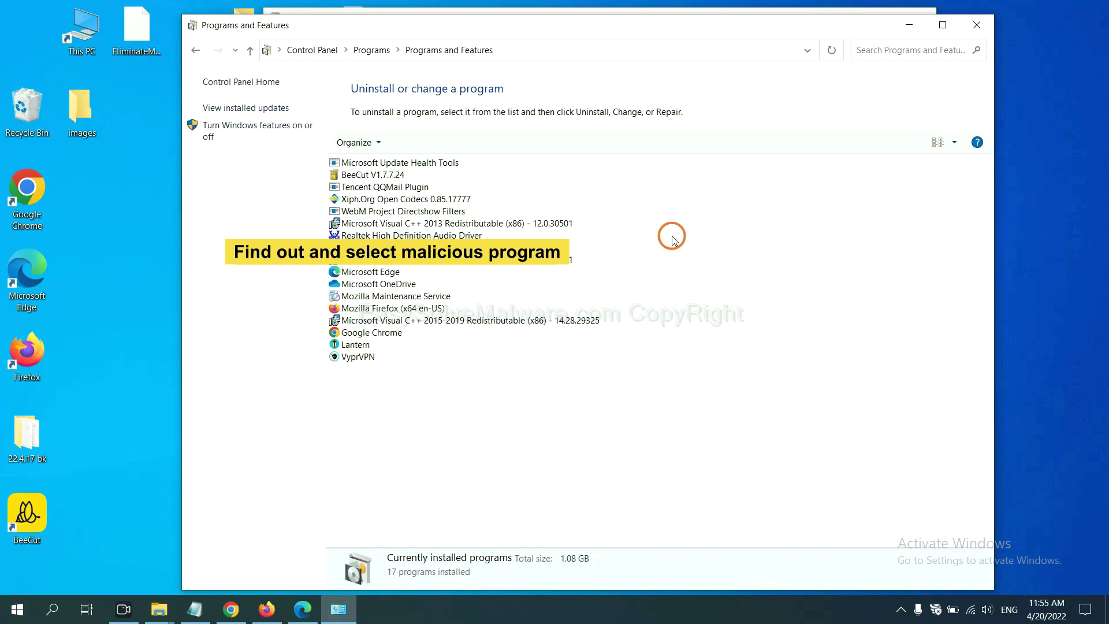
pyautogui.click(436, 200)
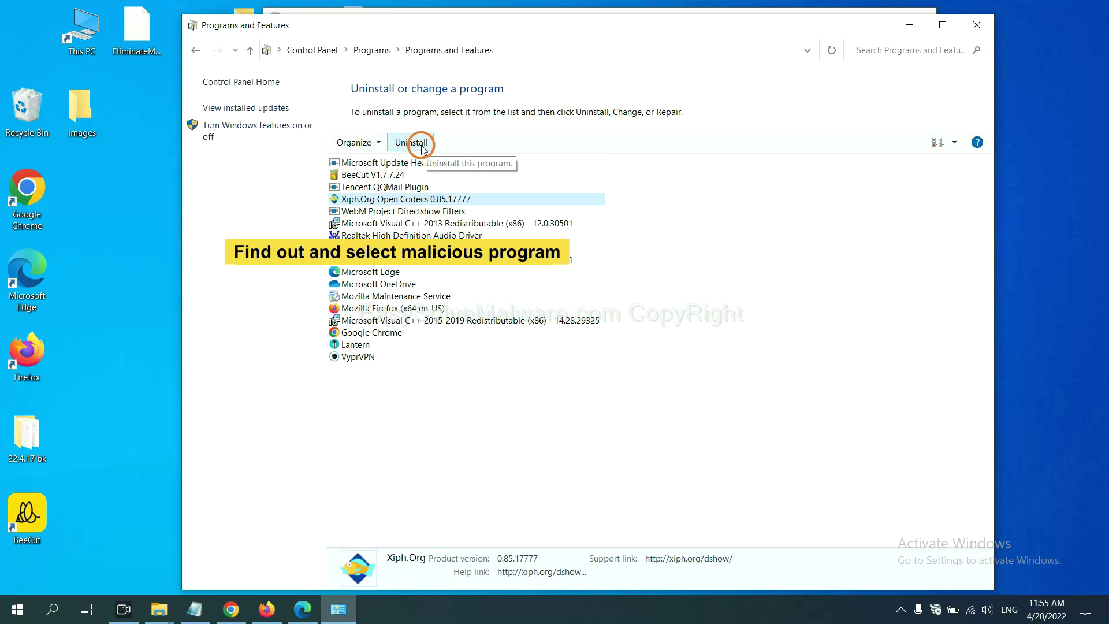
pyautogui.click(980, 28)
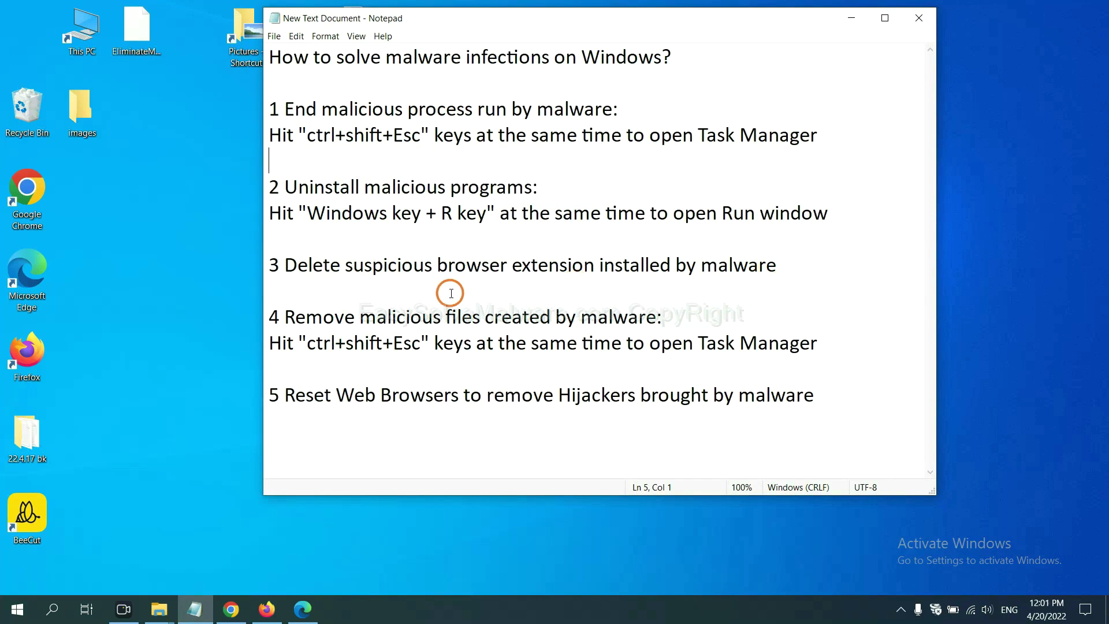
# Open Chrome's Extensions page via More tools to see the Scroll To Top extension
pyautogui.click(239, 609)
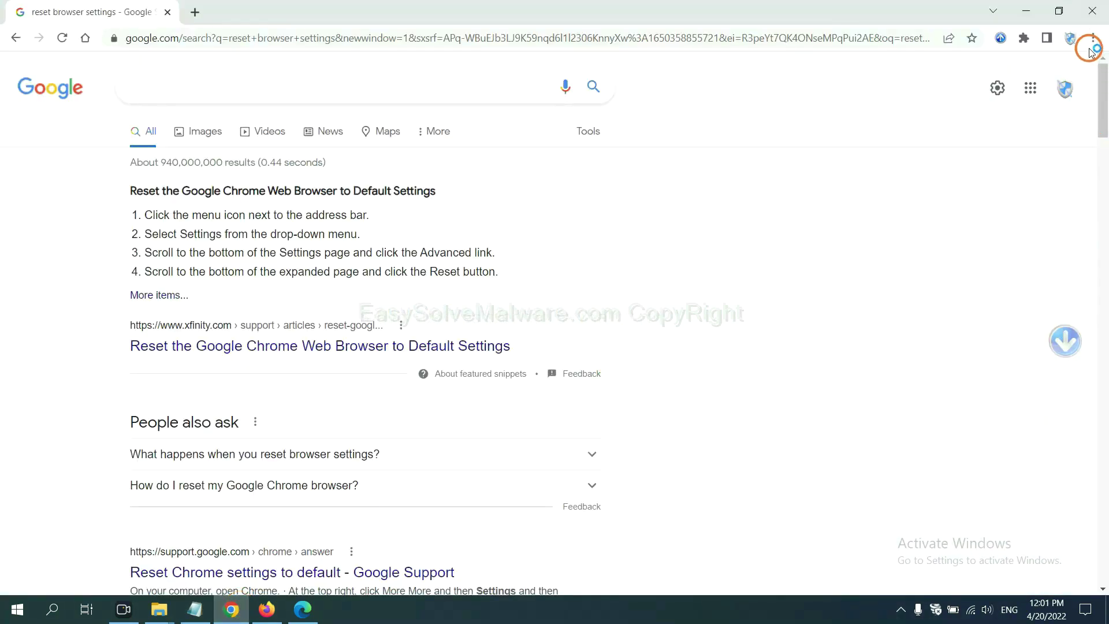
pyautogui.click(1093, 41)
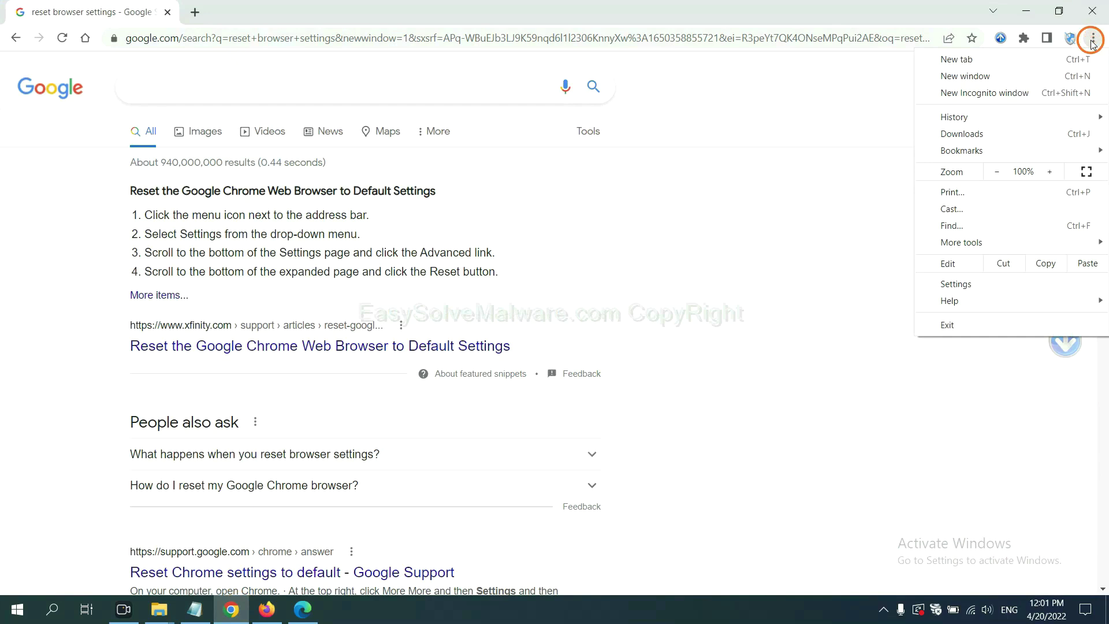
pyautogui.moveTo(995, 243)
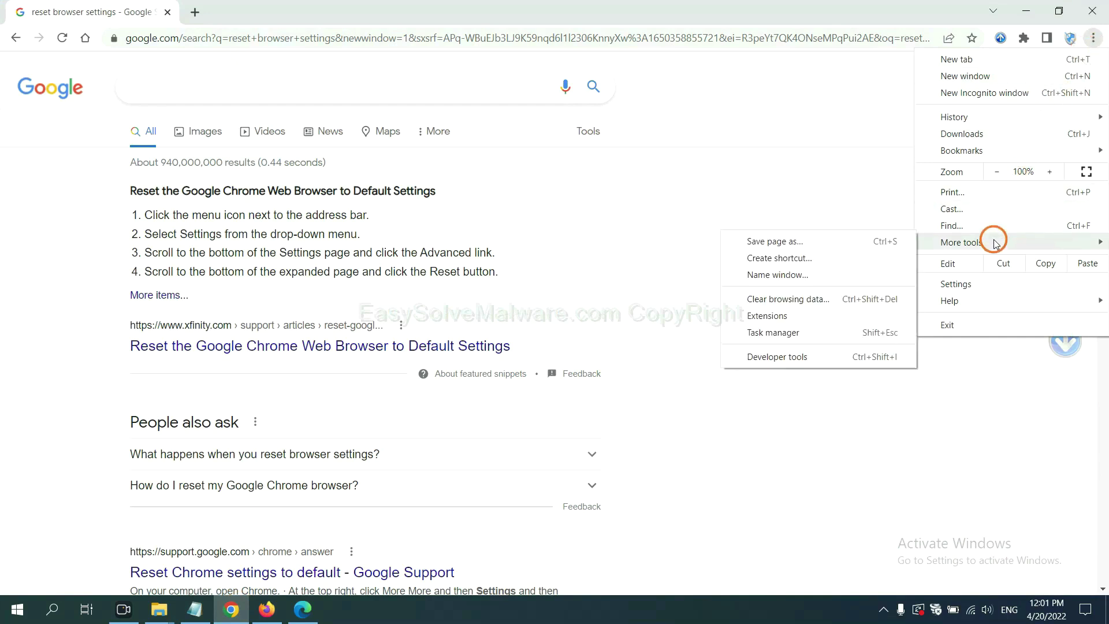
pyautogui.click(817, 314)
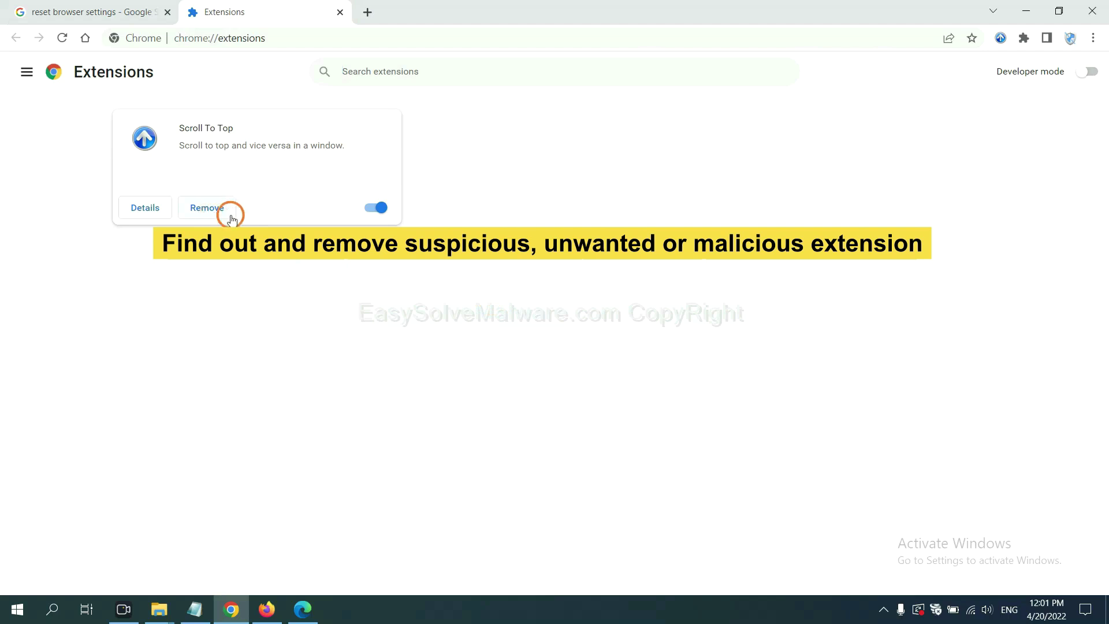
# Open Firefox's Add-ons Manager and show the options for GIPHY for Firefox
pyautogui.click(265, 610)
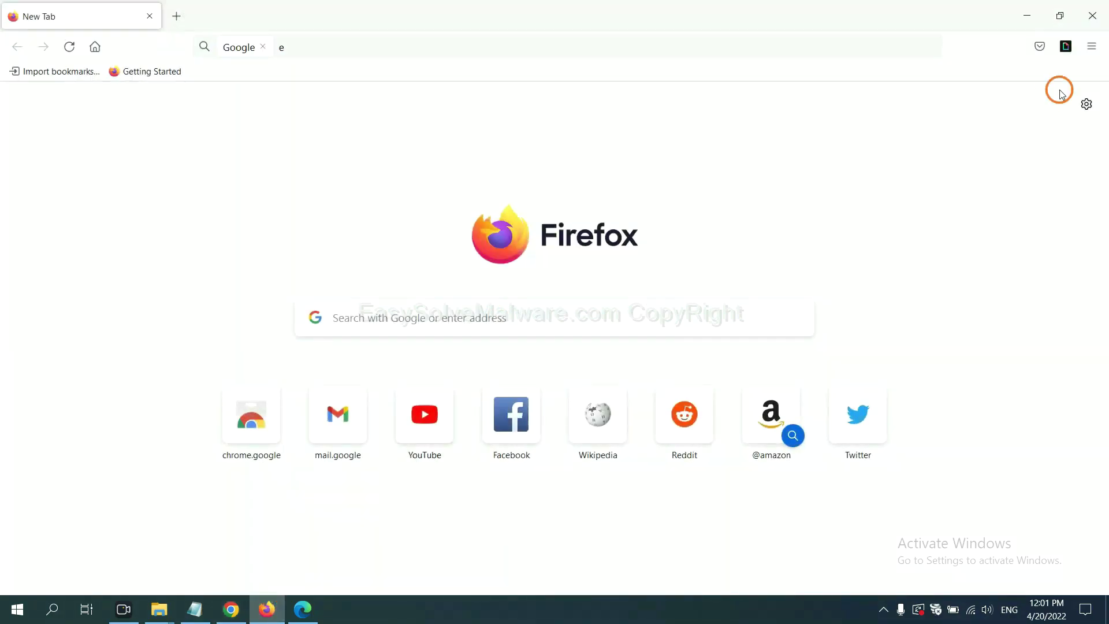
pyautogui.click(1097, 49)
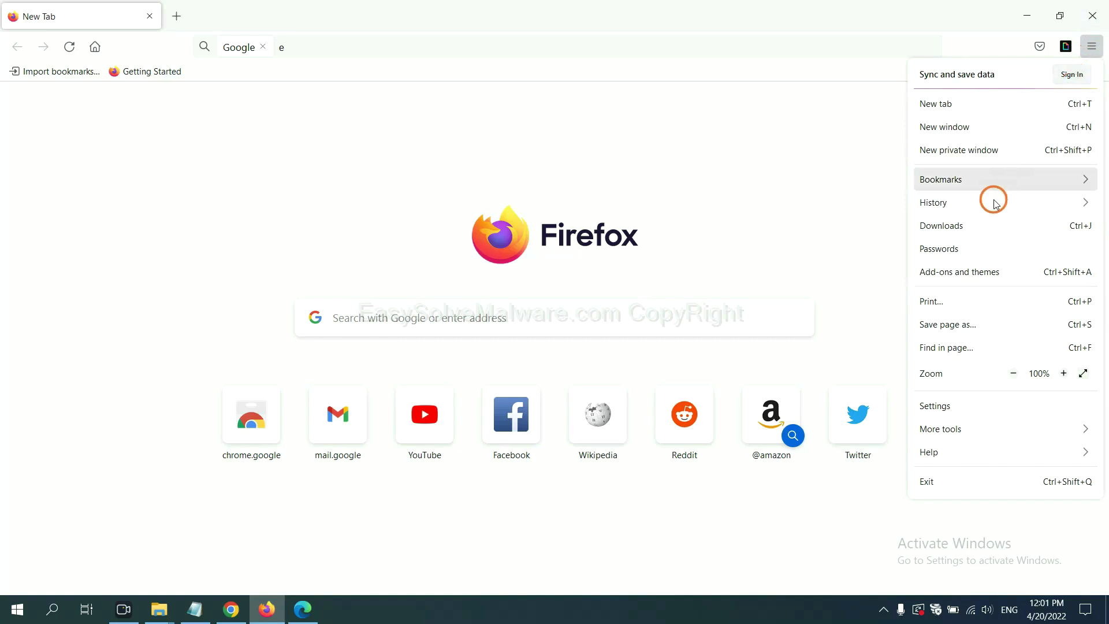
pyautogui.click(970, 281)
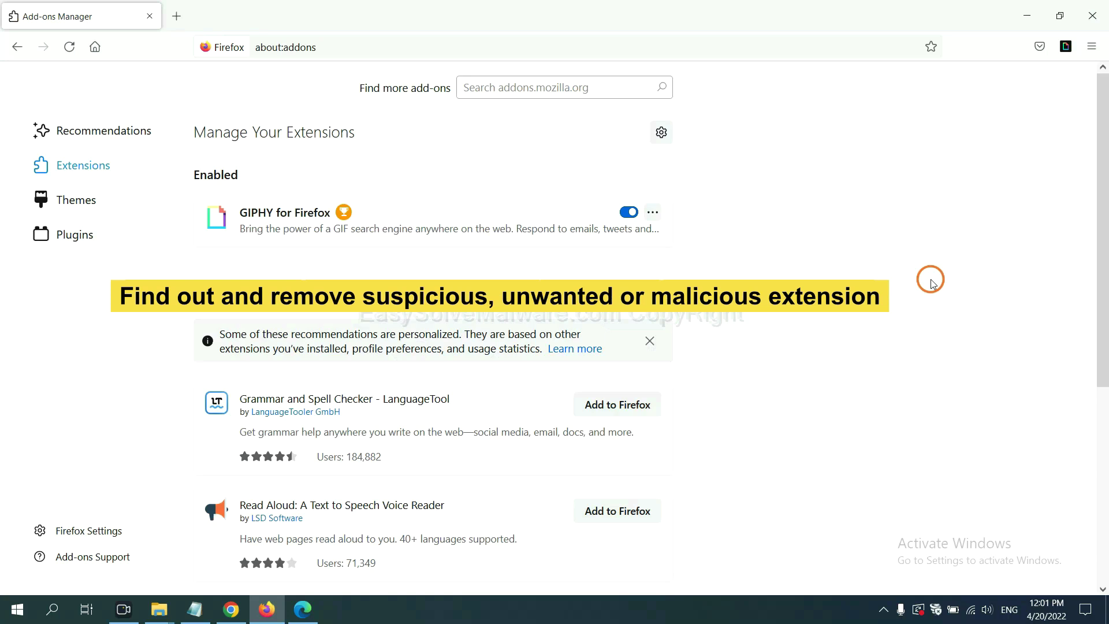
pyautogui.click(653, 214)
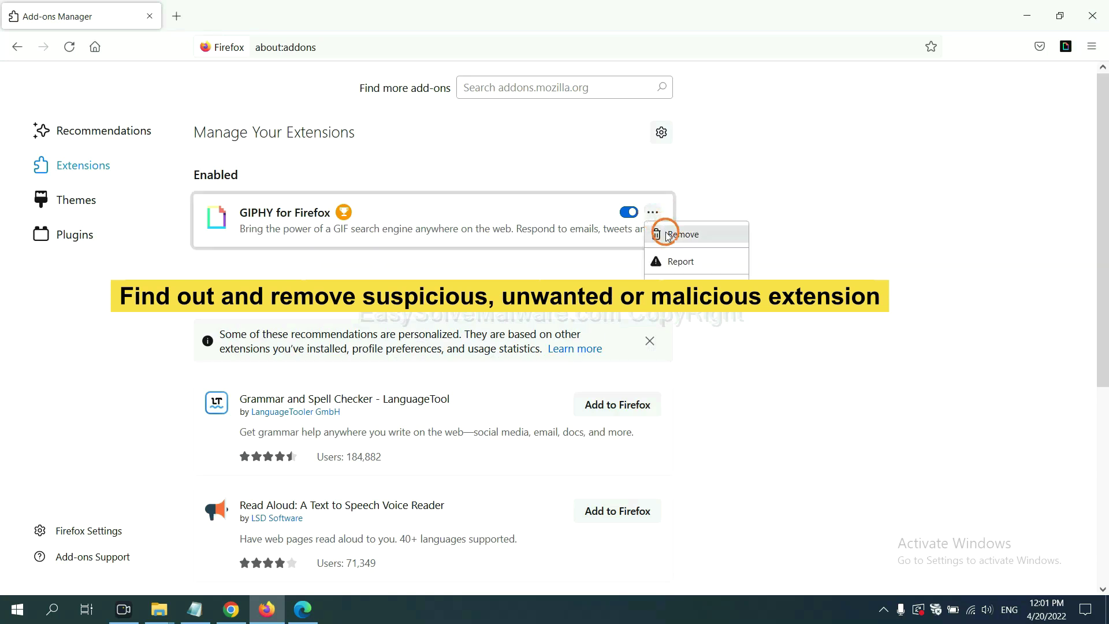
pyautogui.click(302, 612)
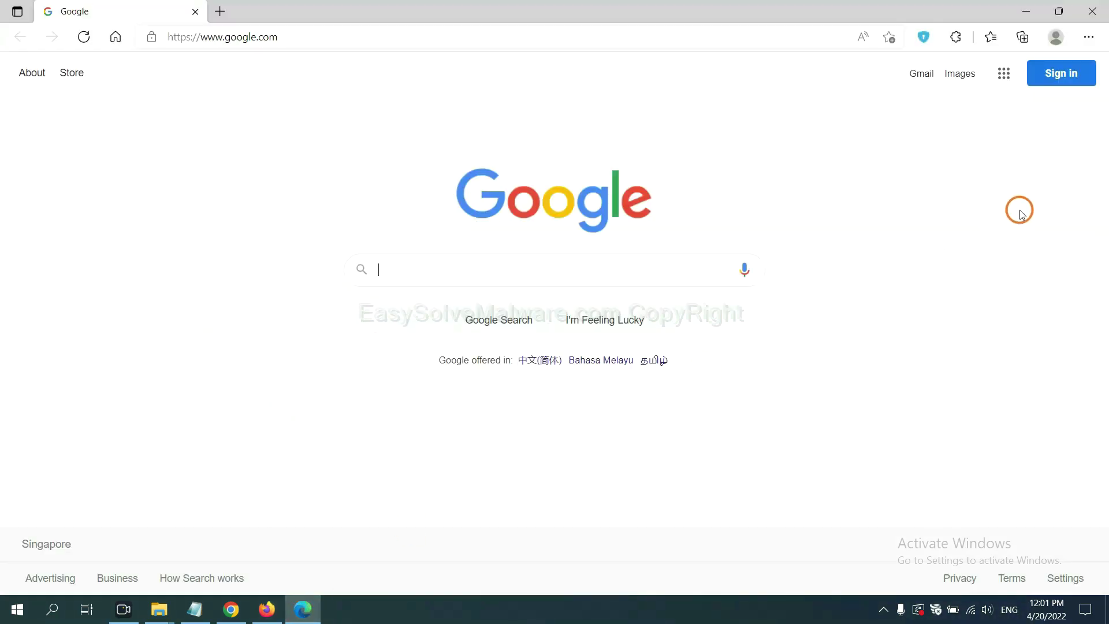
# Remove the ArcVpn Free Fast VPN Proxy extension from Edge's Manage extensions page
pyautogui.click(1088, 39)
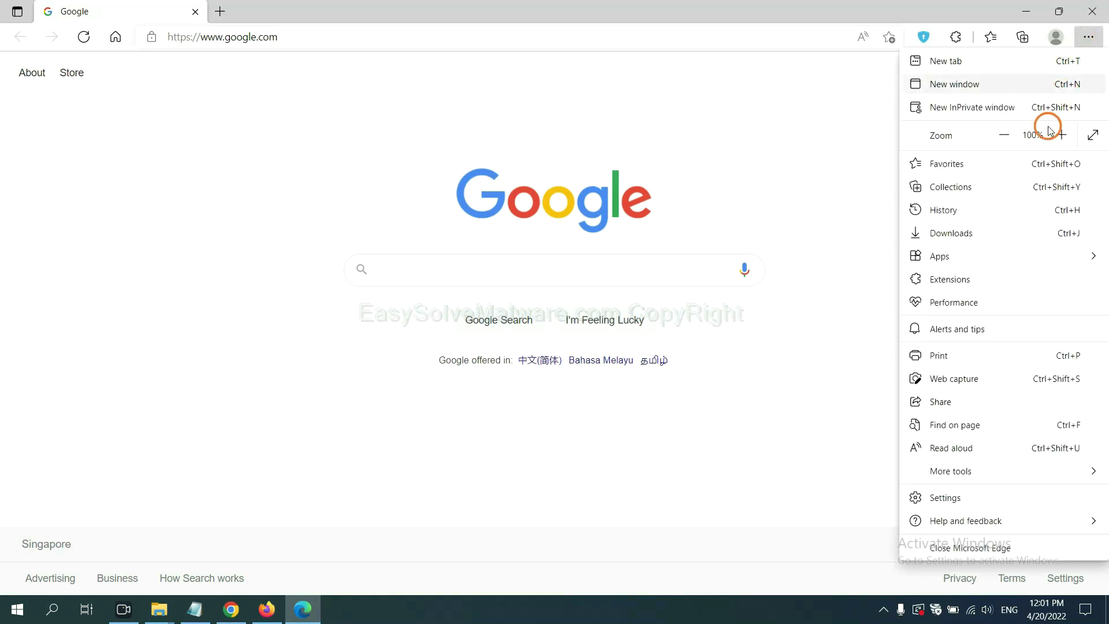
pyautogui.rightClick(955, 281)
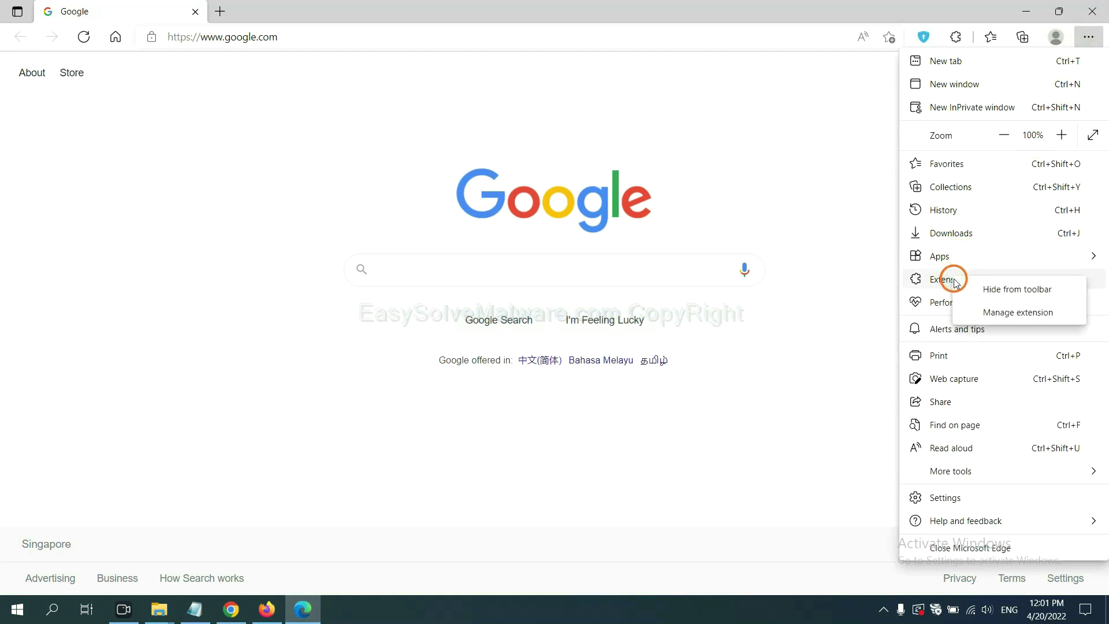
pyautogui.click(997, 312)
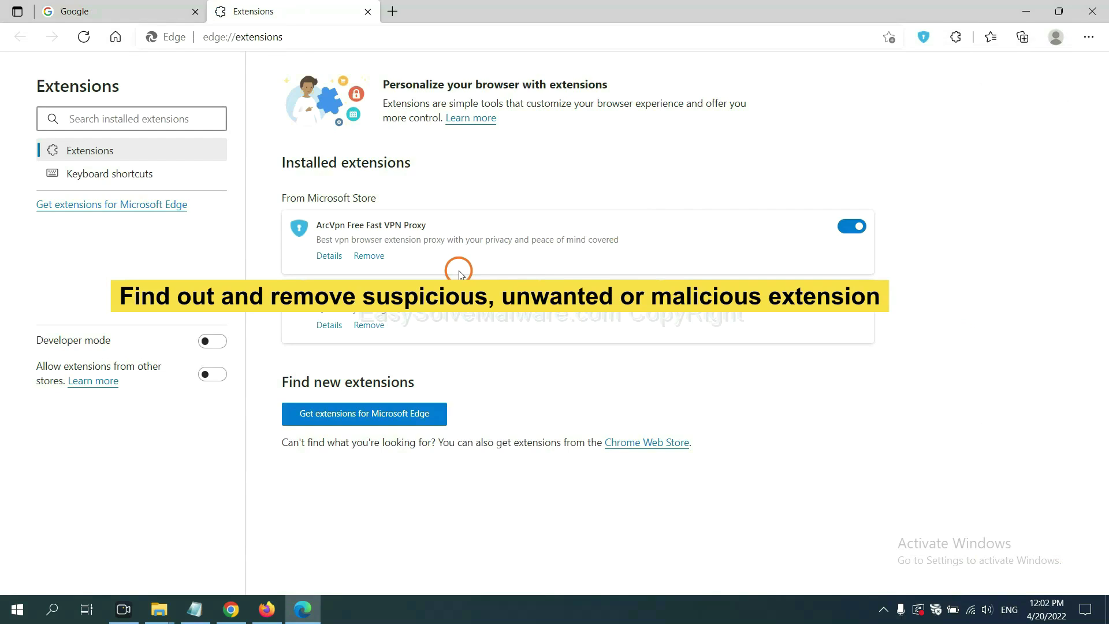
pyautogui.click(370, 256)
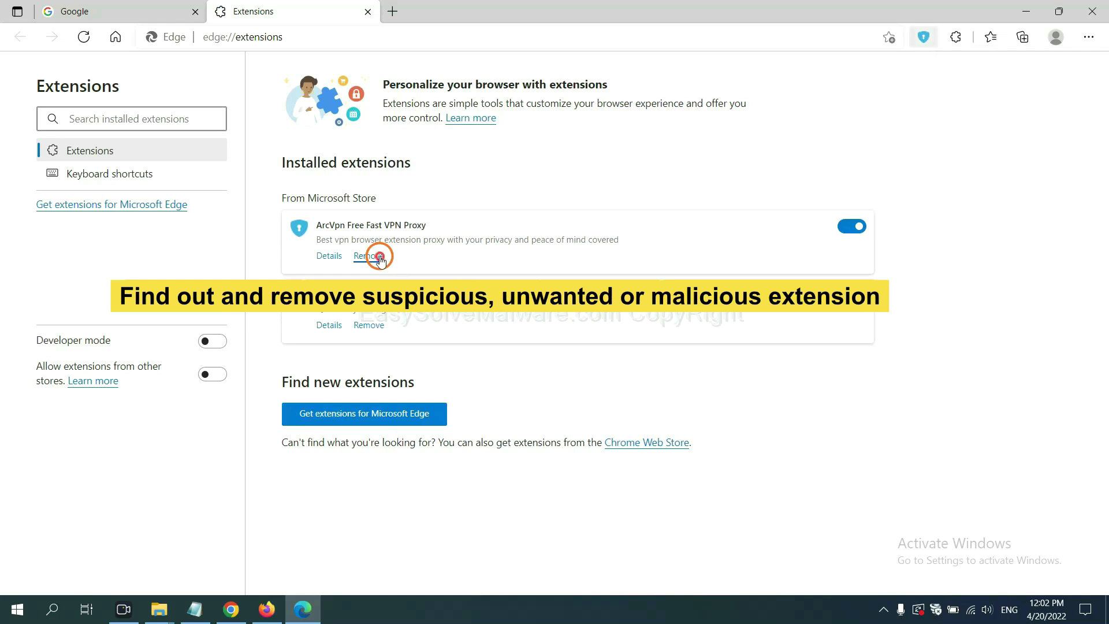
pyautogui.click(831, 143)
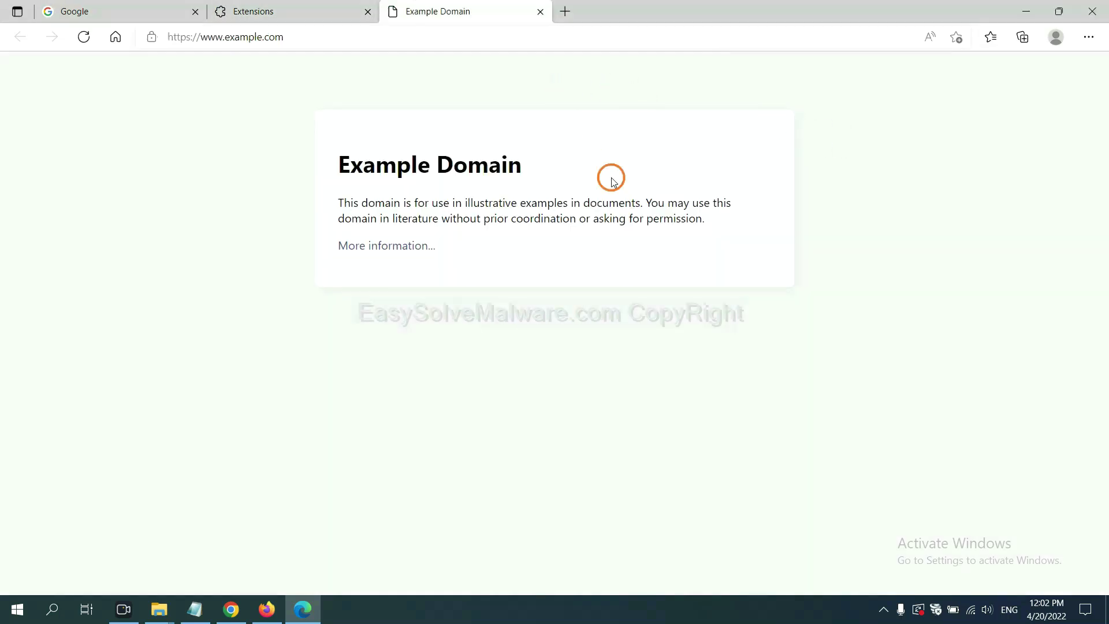
# Follow step 4 of the notes and open the Run dialog with 'regedit' in the Open field
pyautogui.click(1105, 614)
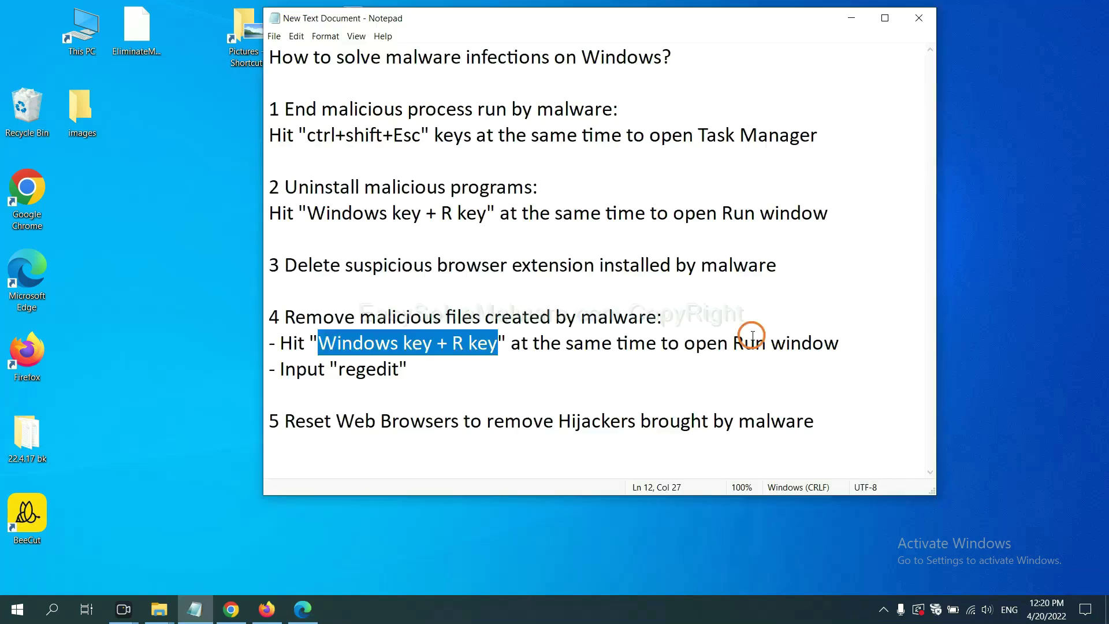
pyautogui.click(752, 341)
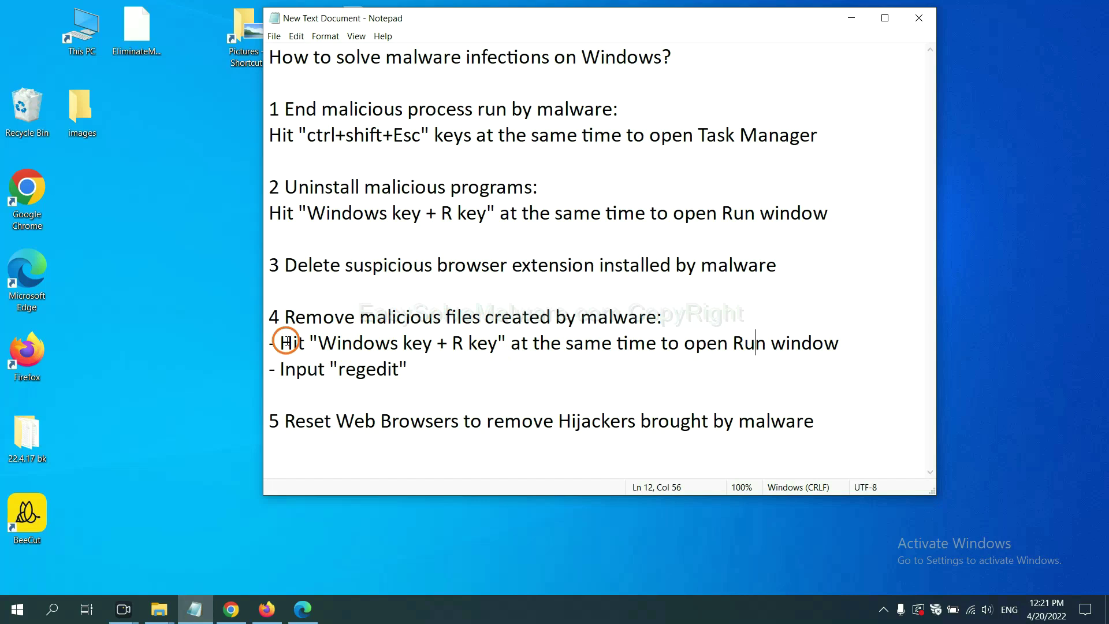
pyautogui.moveTo(282, 342); pyautogui.dragTo(629, 356)
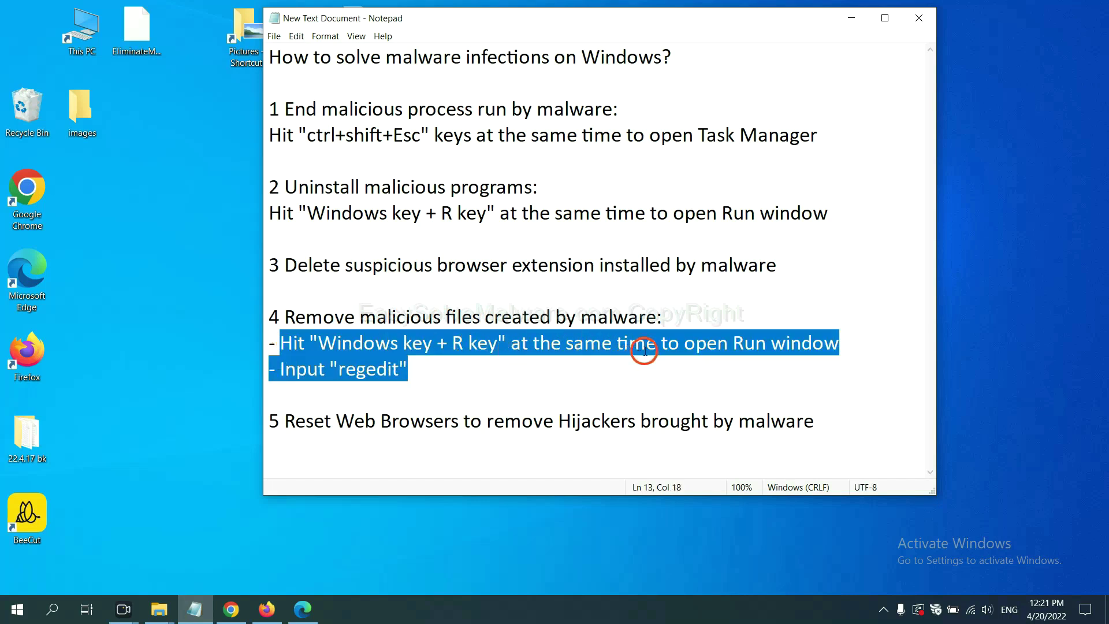
pyautogui.click(645, 349)
pyautogui.press('super+r')
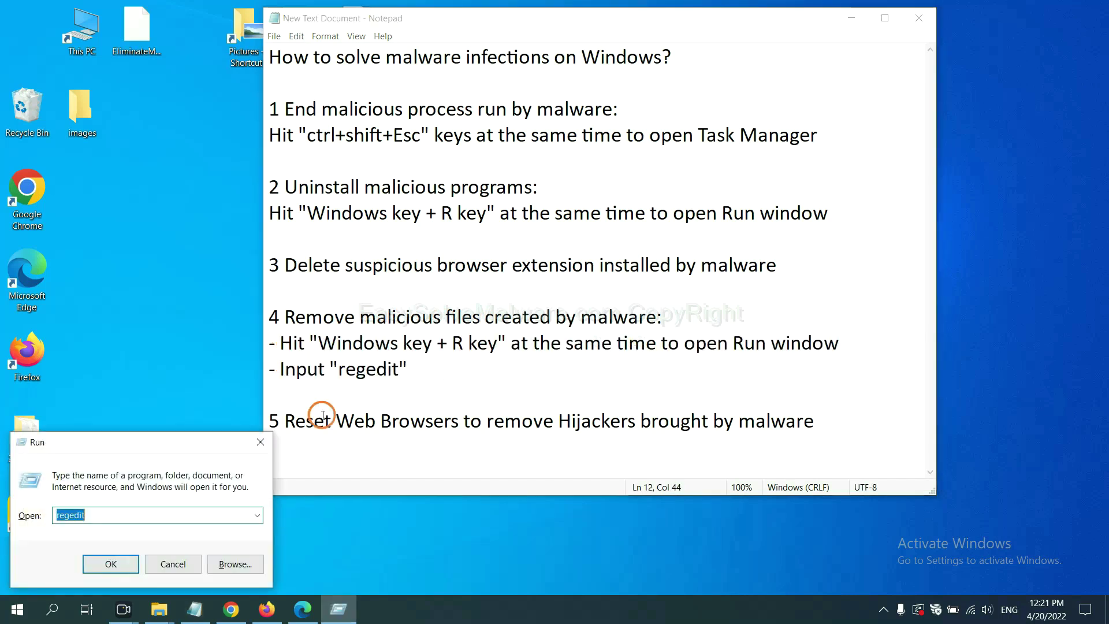
pyautogui.moveTo(203, 438); pyautogui.dragTo(886, 231)
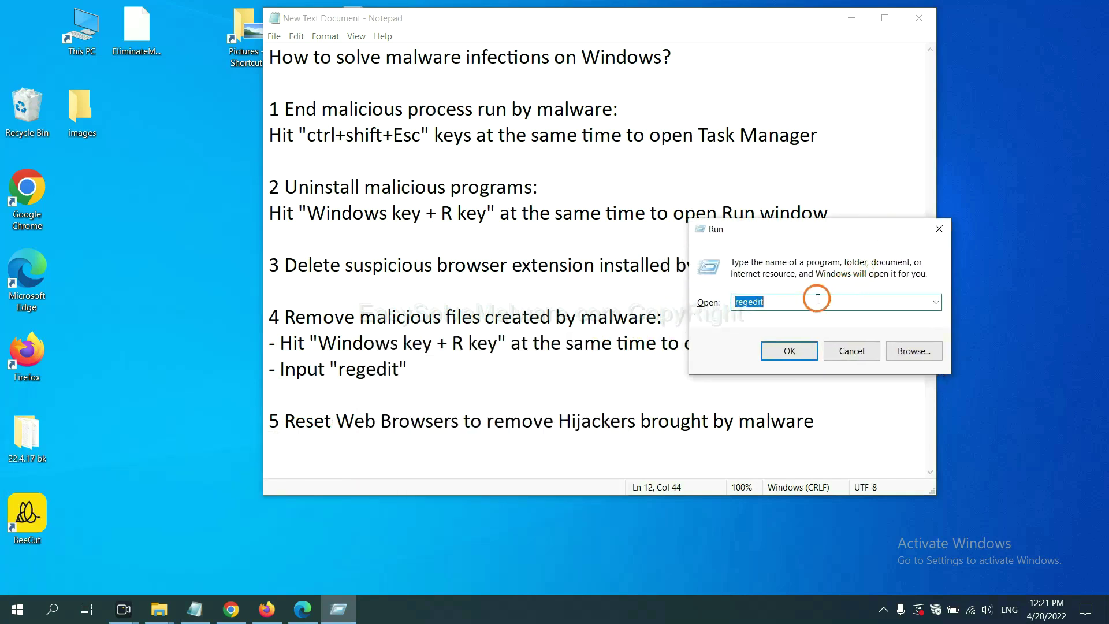
pyautogui.click(784, 304)
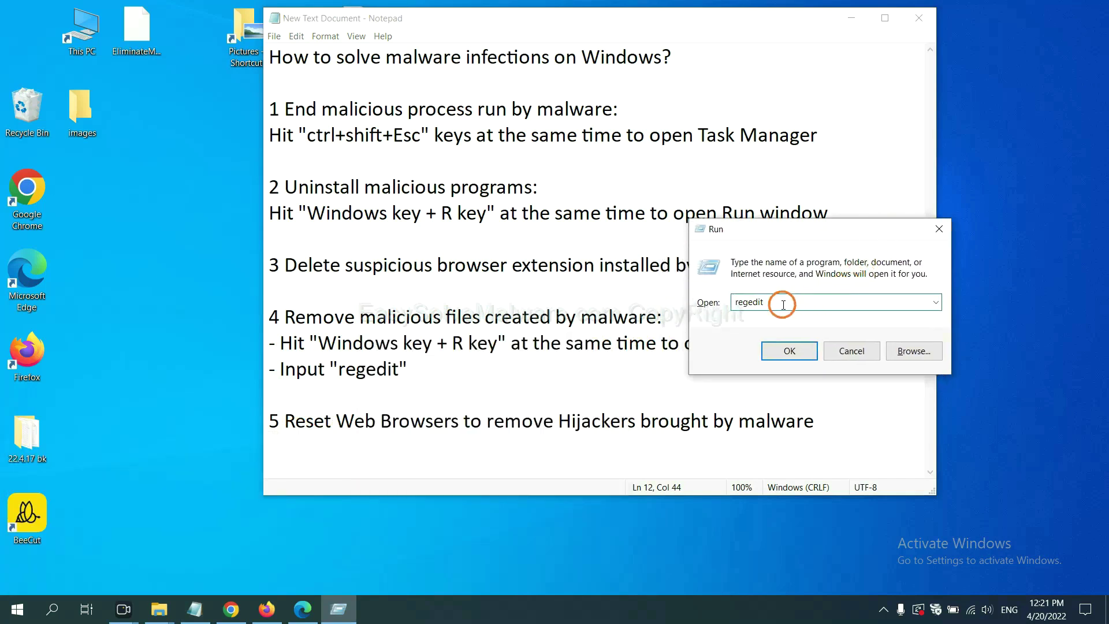
# Launch Registry Editor and search all keys, values and data for the malware name 'be'
pyautogui.click(786, 351)
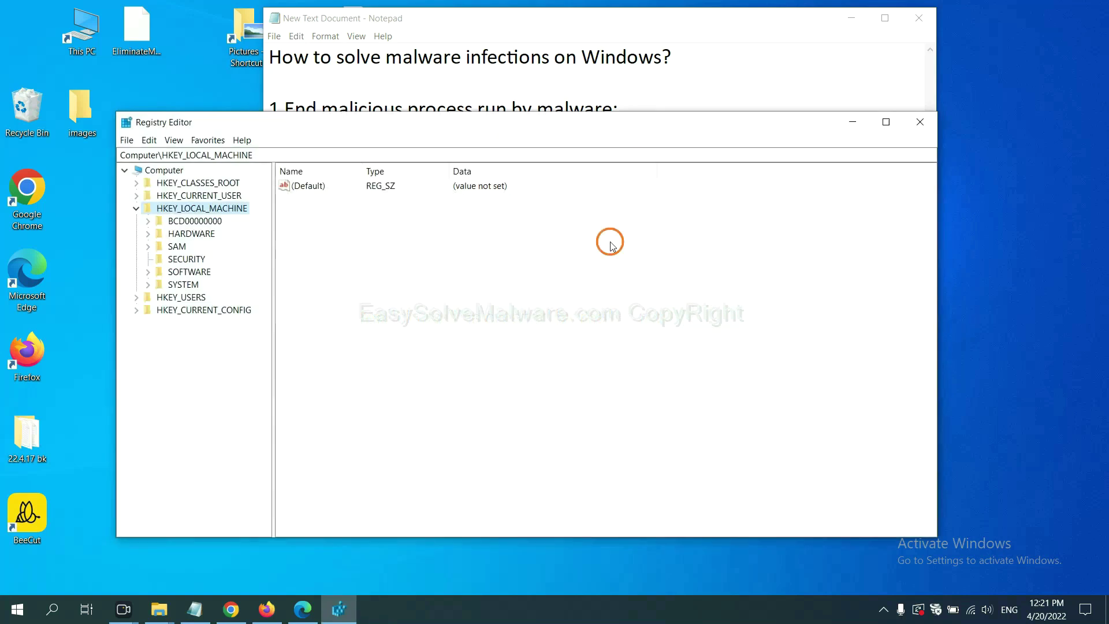
pyautogui.click(156, 141)
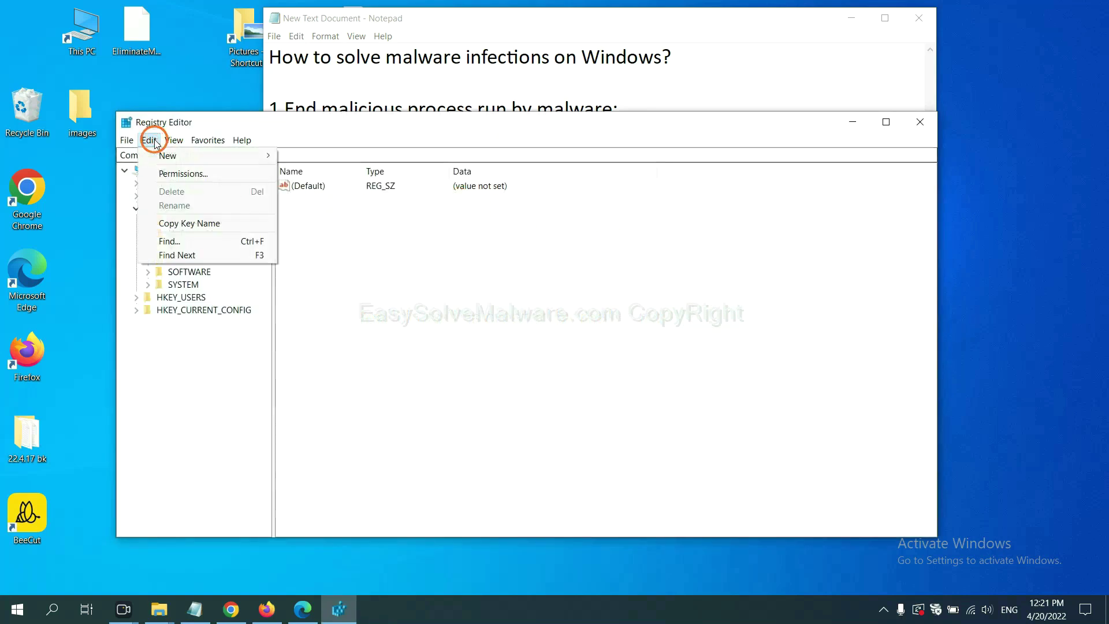
pyautogui.click(196, 243)
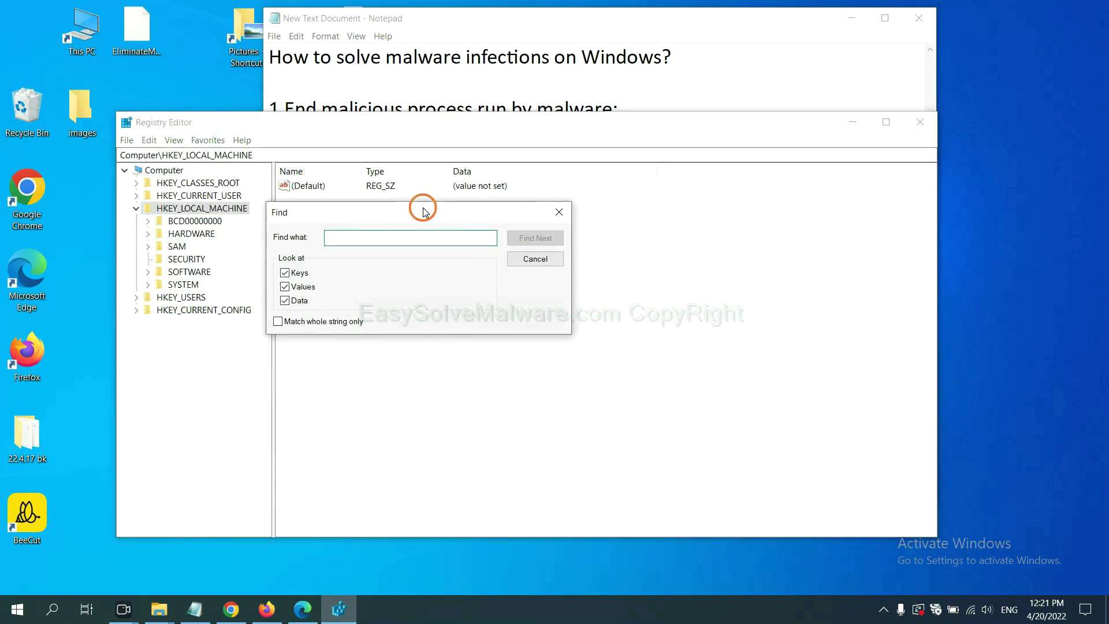
pyautogui.click(401, 242)
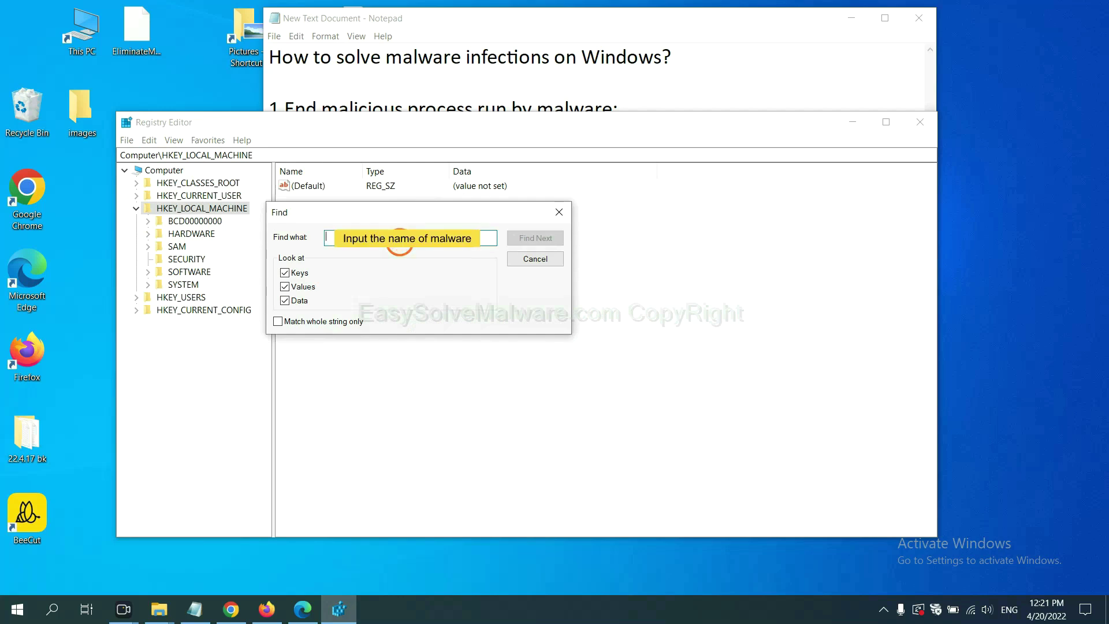
pyautogui.write('be')
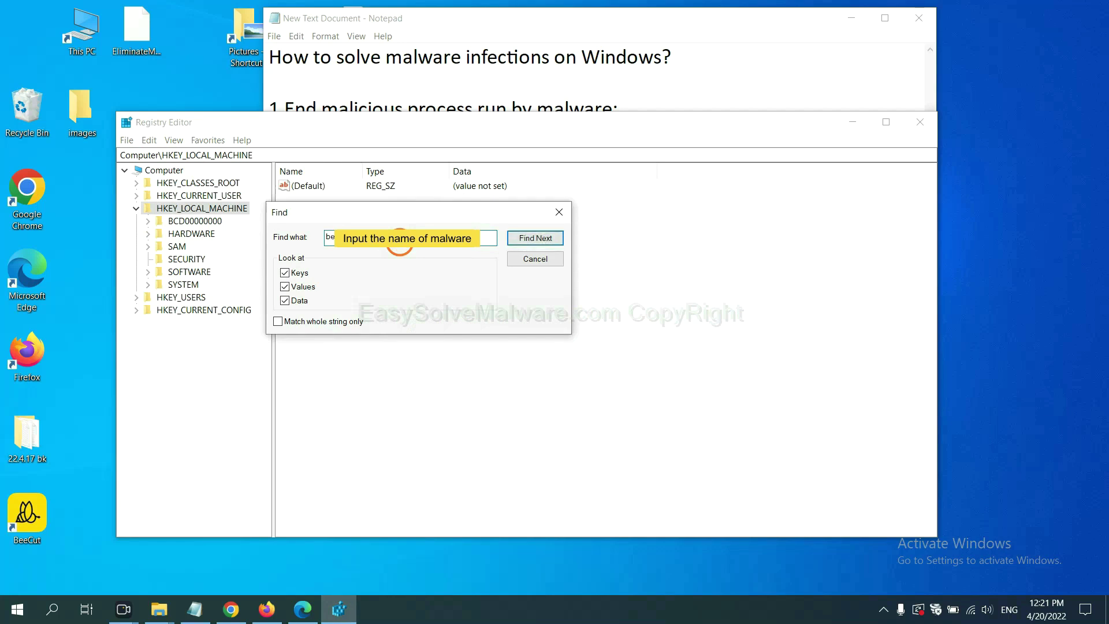
pyautogui.click(534, 238)
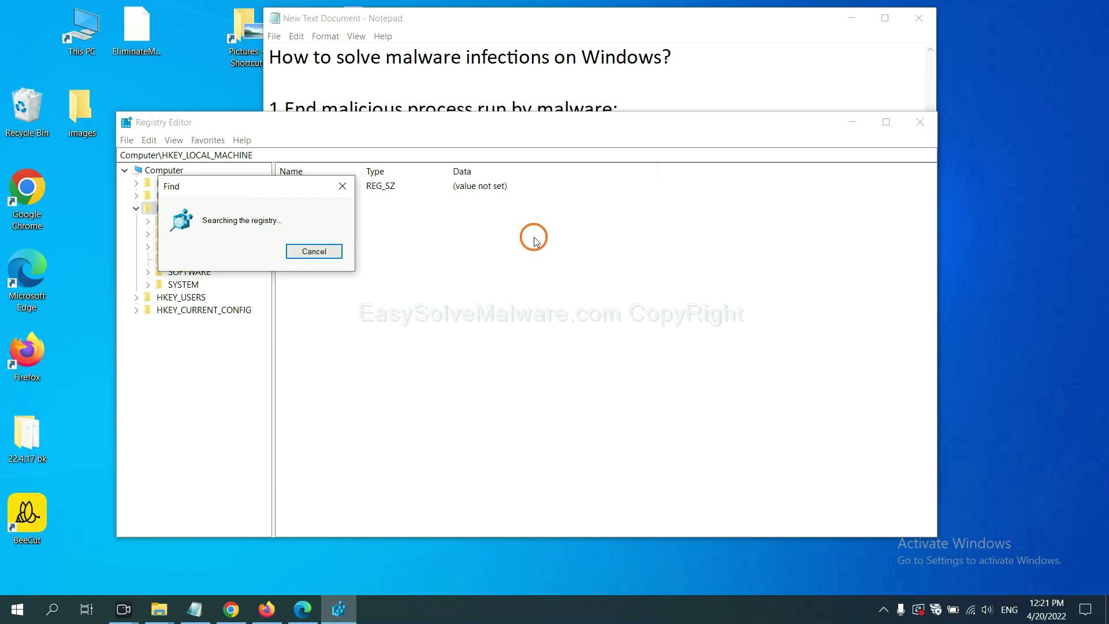
# Inspect the FEATURE_BROWSER_EMULATION key holding BeeCut.exe and bring up its context menu
pyautogui.moveTo(268, 182); pyautogui.dragTo(435, 178)
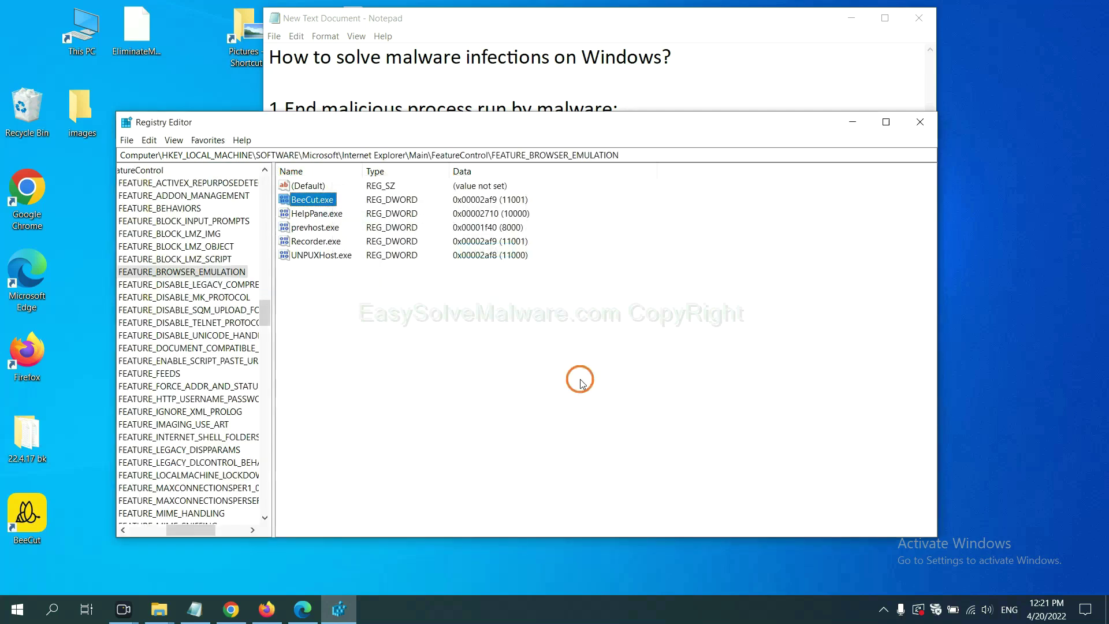
pyautogui.moveTo(190, 530)
pyautogui.mouseDown()
pyautogui.moveTo(160, 529)
pyautogui.moveTo(179, 527)
pyautogui.mouseUp()
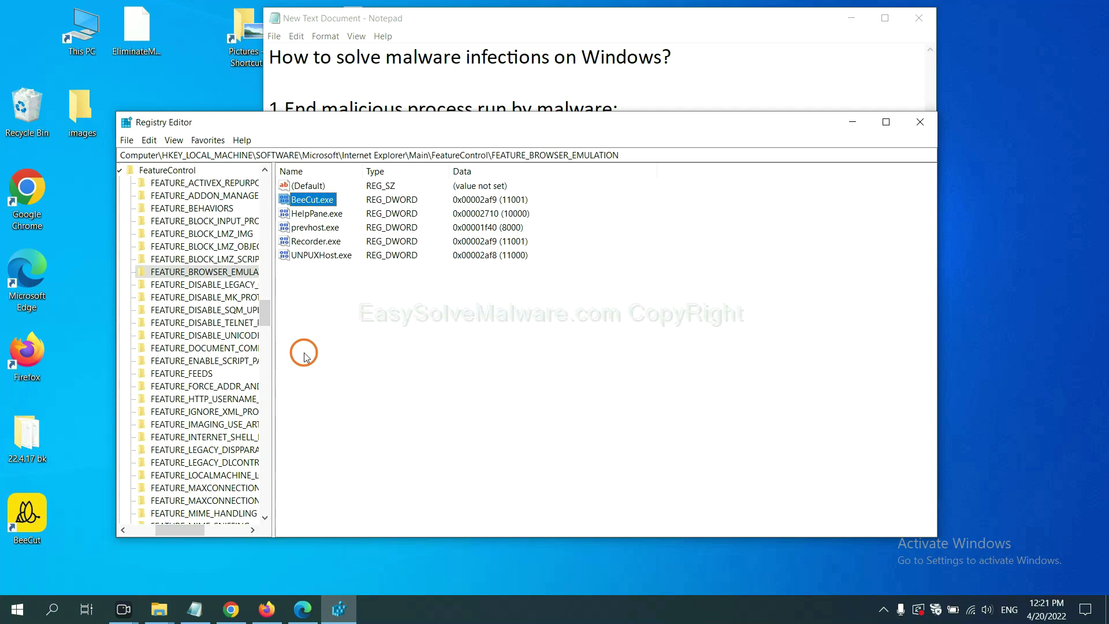
pyautogui.rightClick(225, 273)
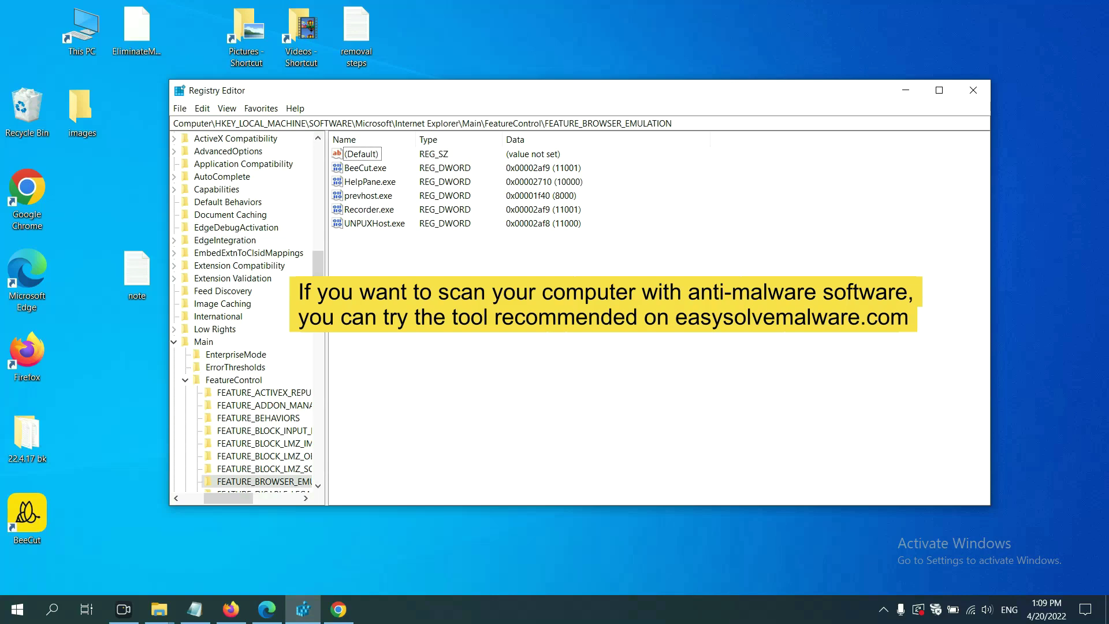
# Bring Chrome forward and scroll through the easysolvemalware.com removal guide
pyautogui.click(351, 604)
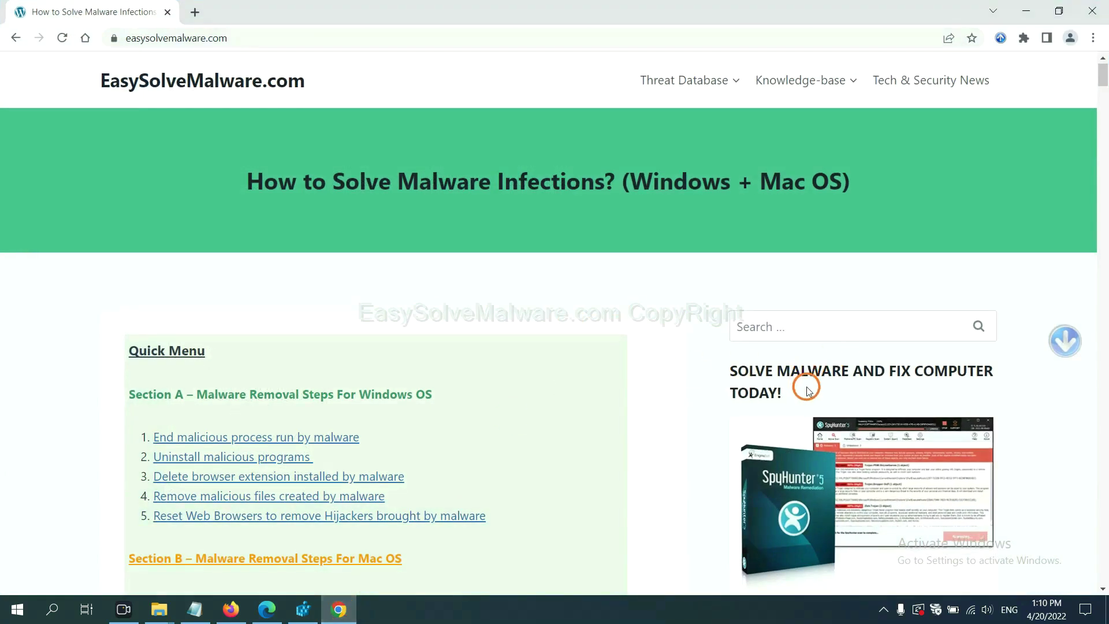
pyautogui.scroll(-1, 804, 387)
pyautogui.scroll(1, 801, 404)
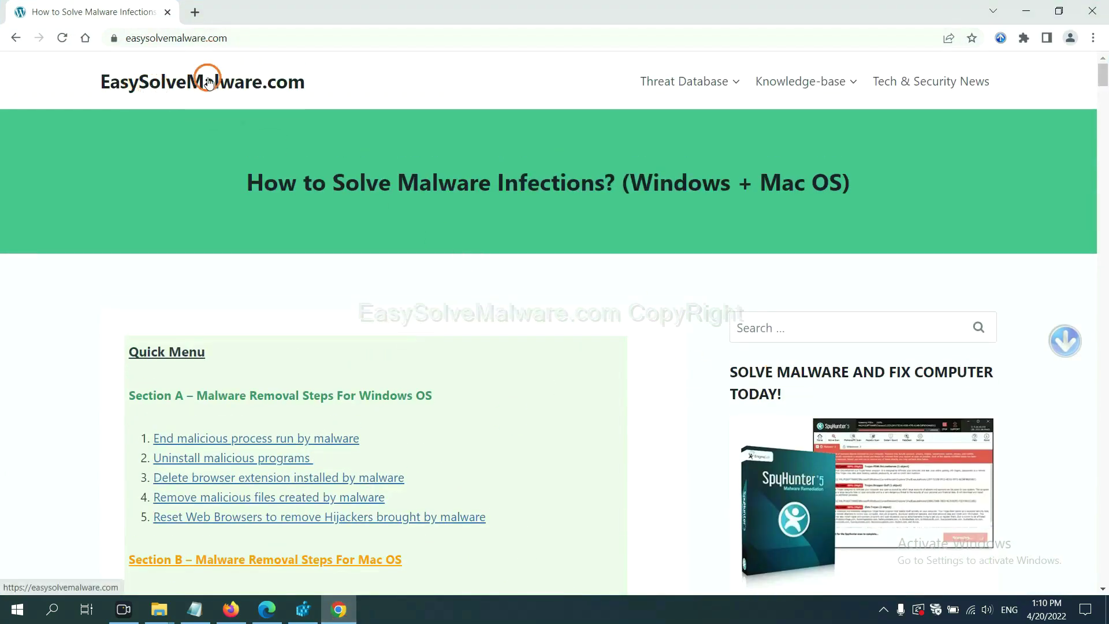
pyautogui.scroll(-3, 904, 384)
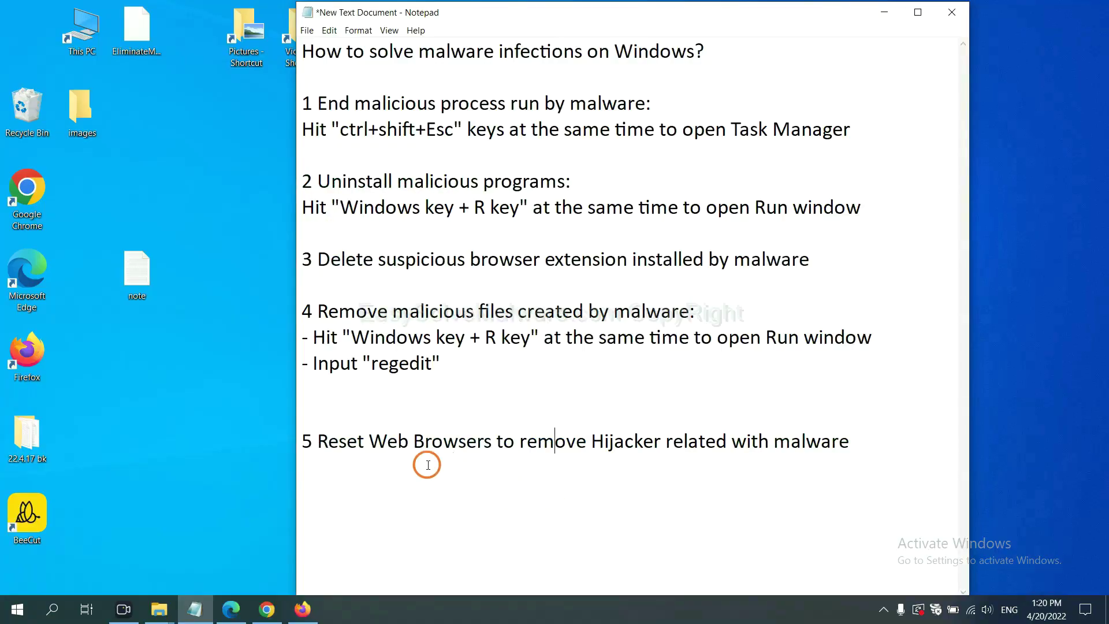
# Search Chrome settings for 'reset' and request restoring settings to their original defaults
pyautogui.click(267, 609)
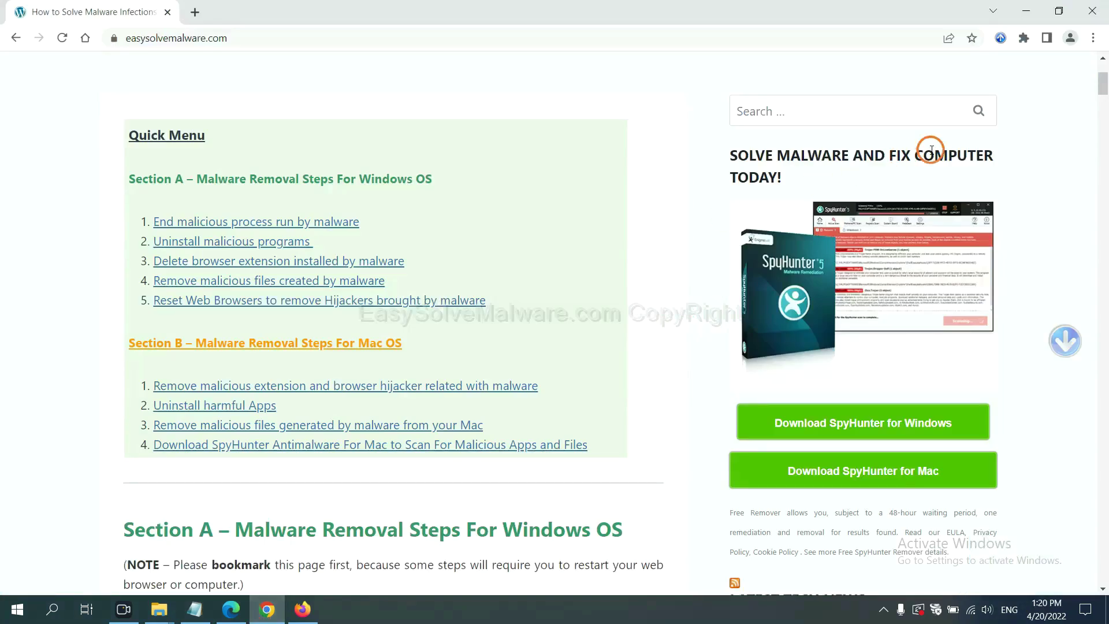
pyautogui.click(1095, 39)
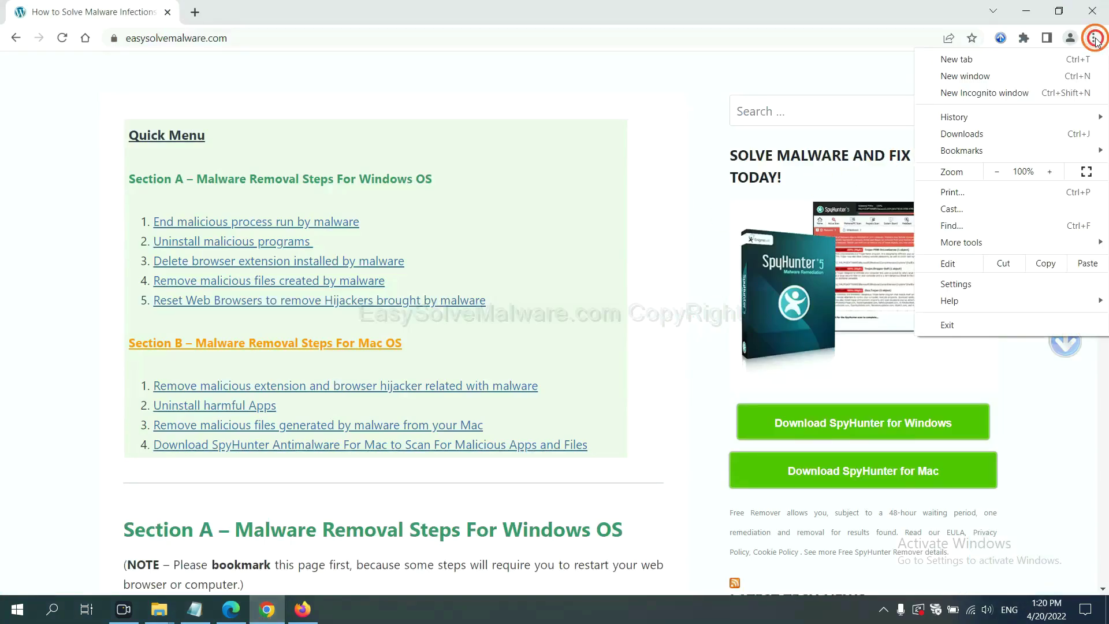
pyautogui.click(971, 282)
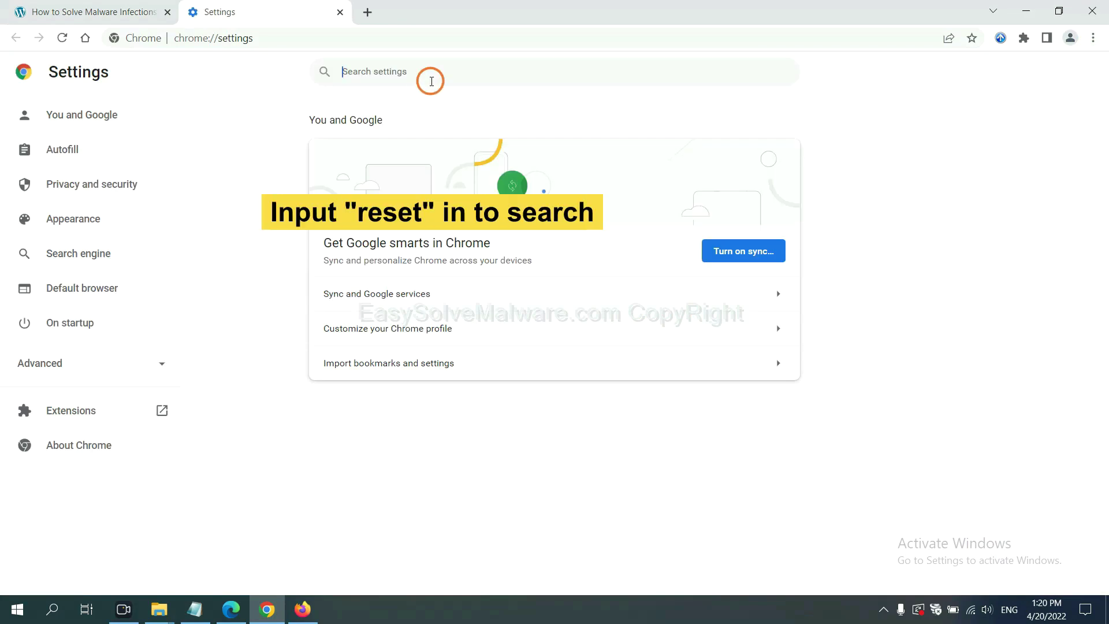
pyautogui.click(431, 81)
pyautogui.write('reset')
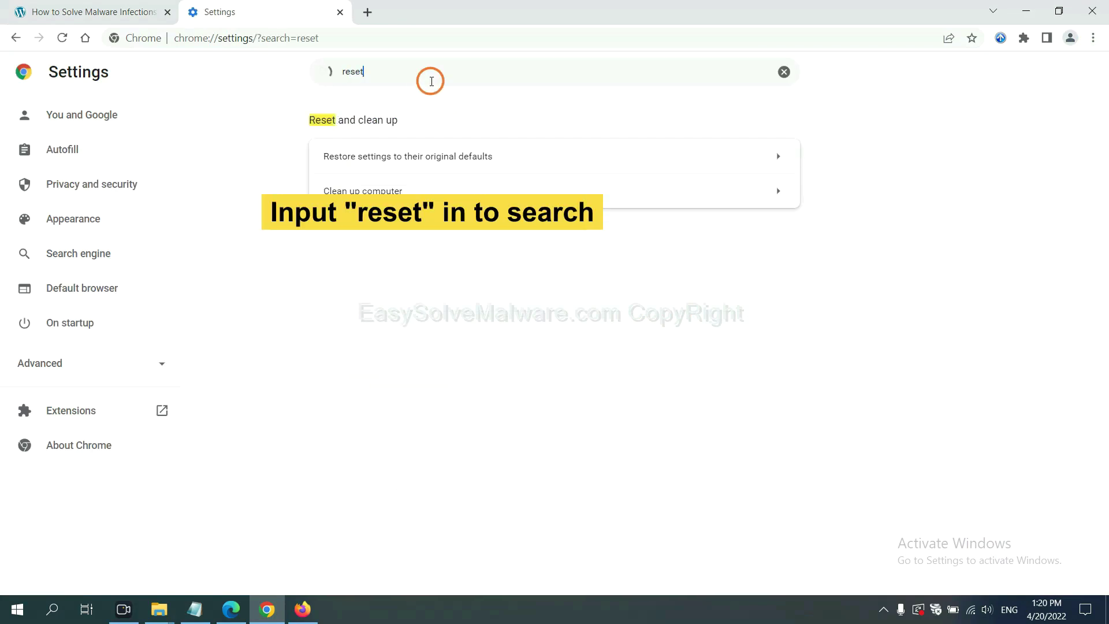
pyautogui.click(477, 157)
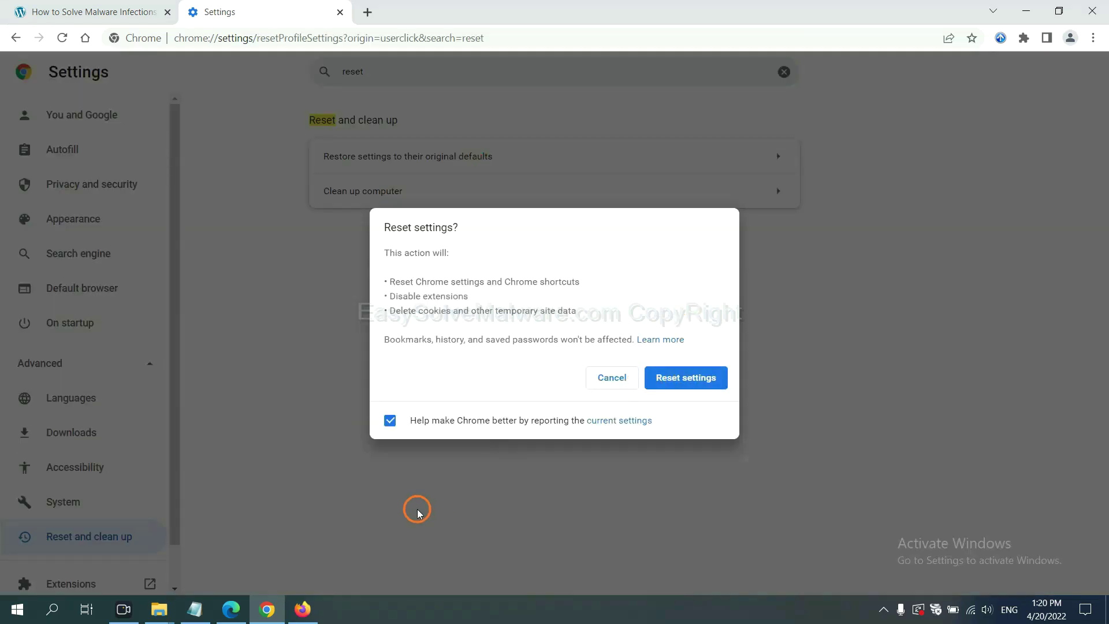
pyautogui.click(304, 608)
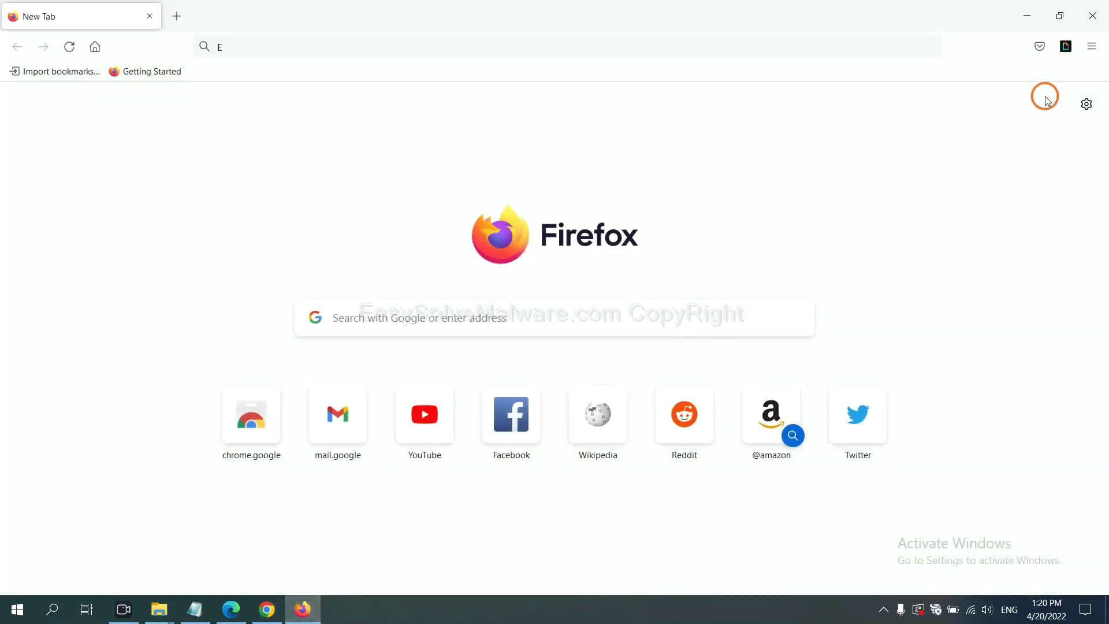
# From Firefox's Troubleshooting Information page, bring up the Refresh Firefox confirmation
pyautogui.click(1091, 49)
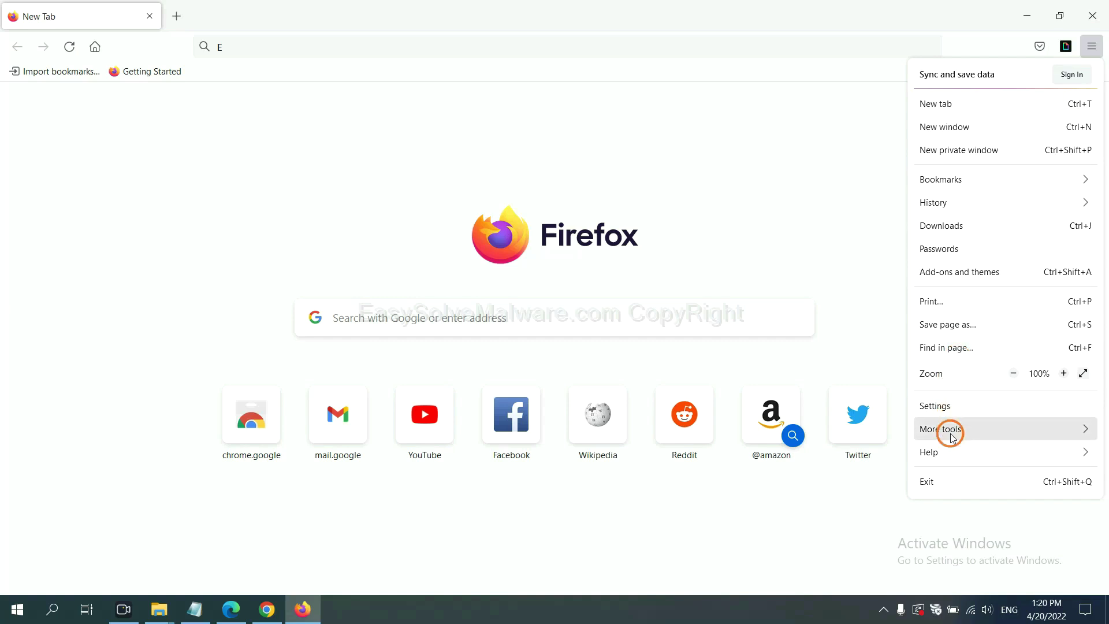
pyautogui.click(954, 447)
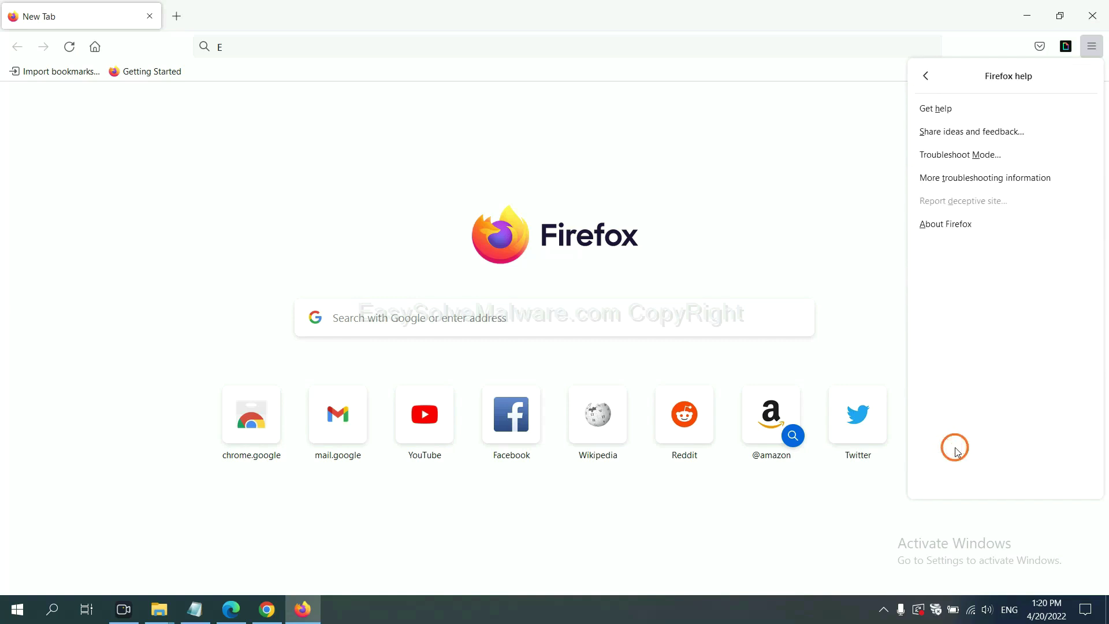
pyautogui.click(975, 181)
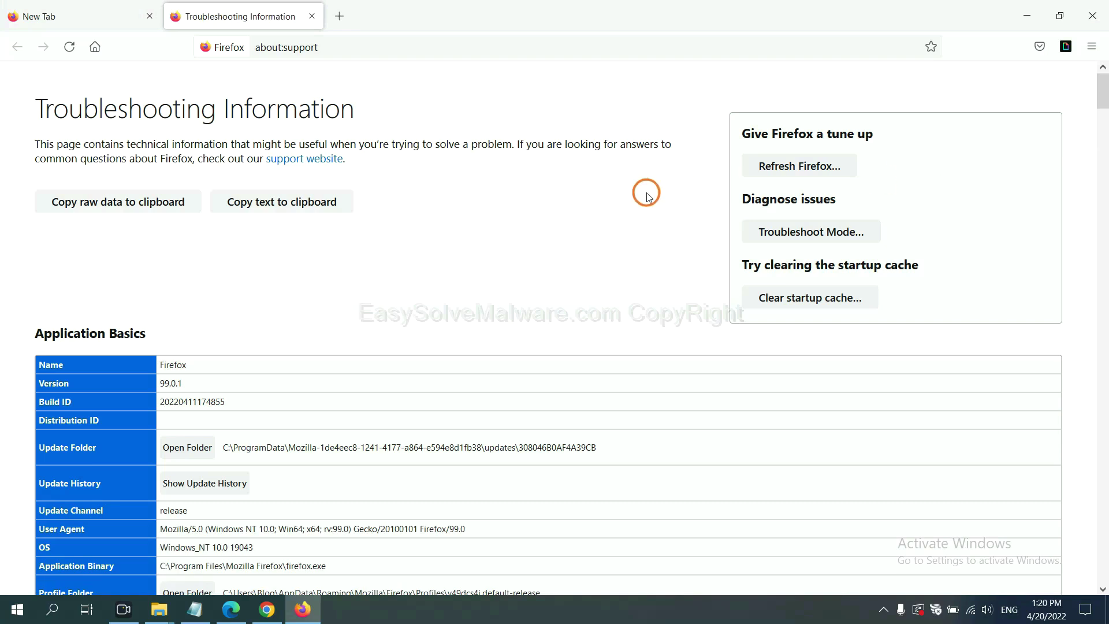
pyautogui.click(780, 169)
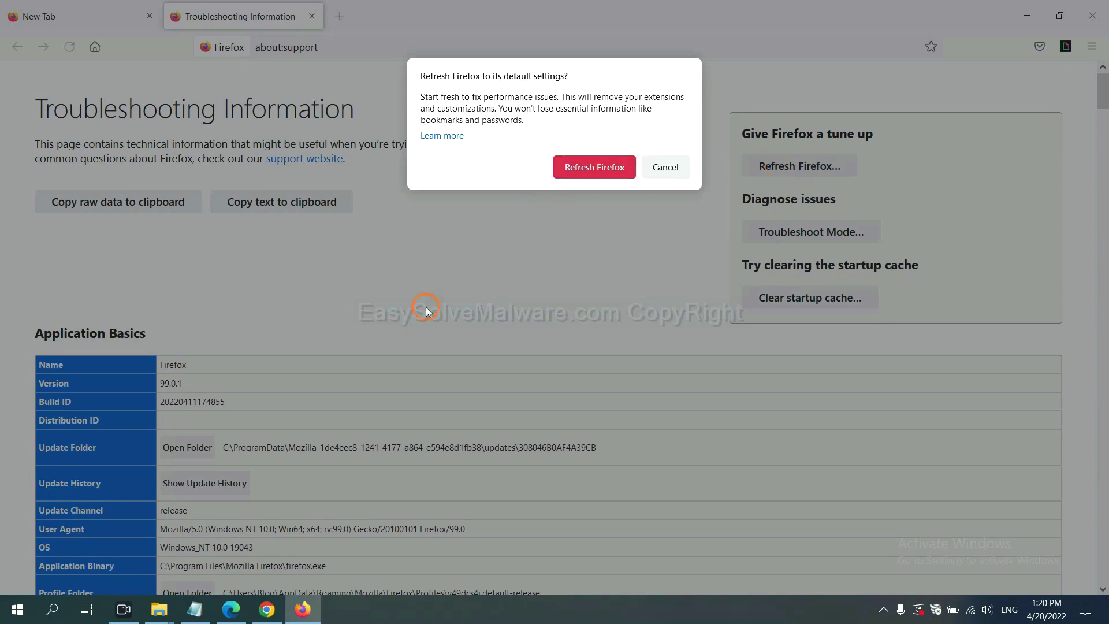
pyautogui.click(232, 611)
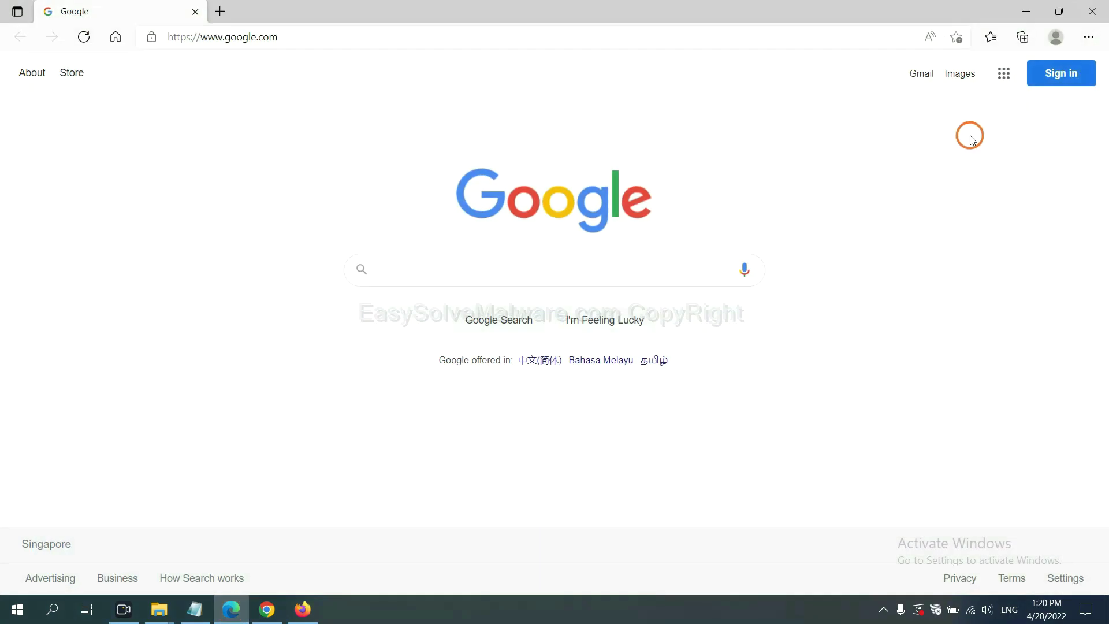
# Search Edge settings for 'reset' and request restoring settings to their default values
pyautogui.click(1088, 37)
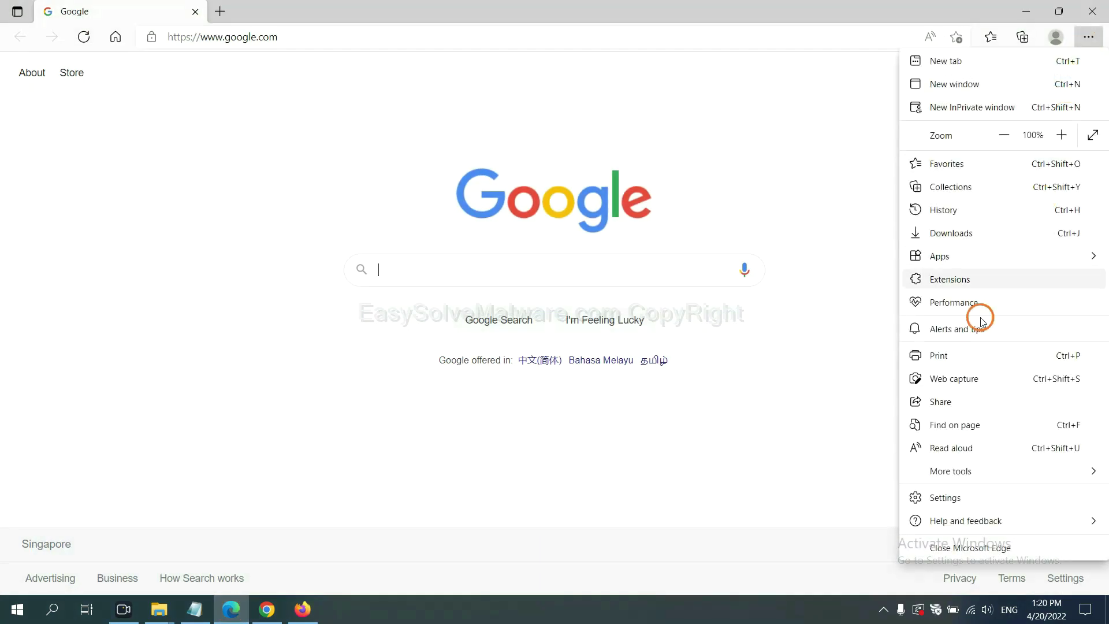
pyautogui.click(954, 498)
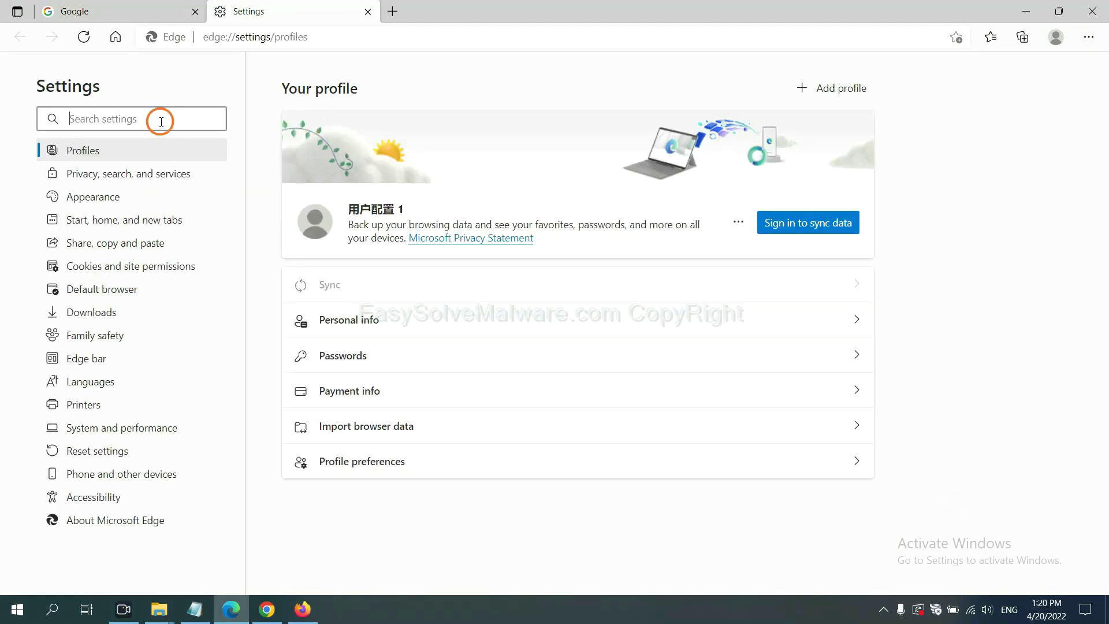
pyautogui.write('reset')
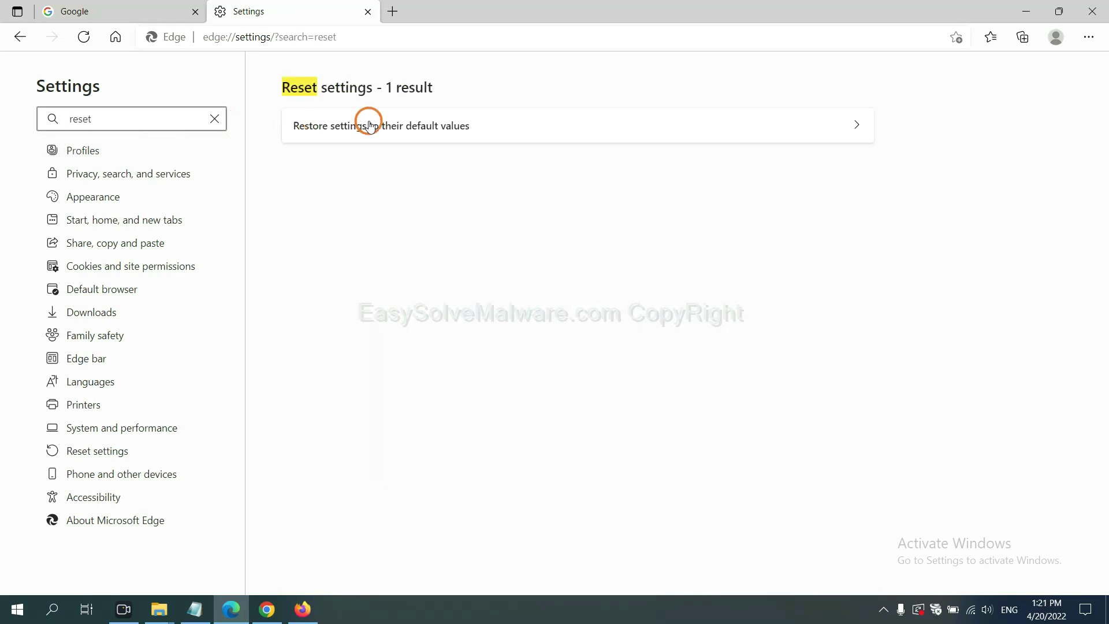
pyautogui.click(391, 125)
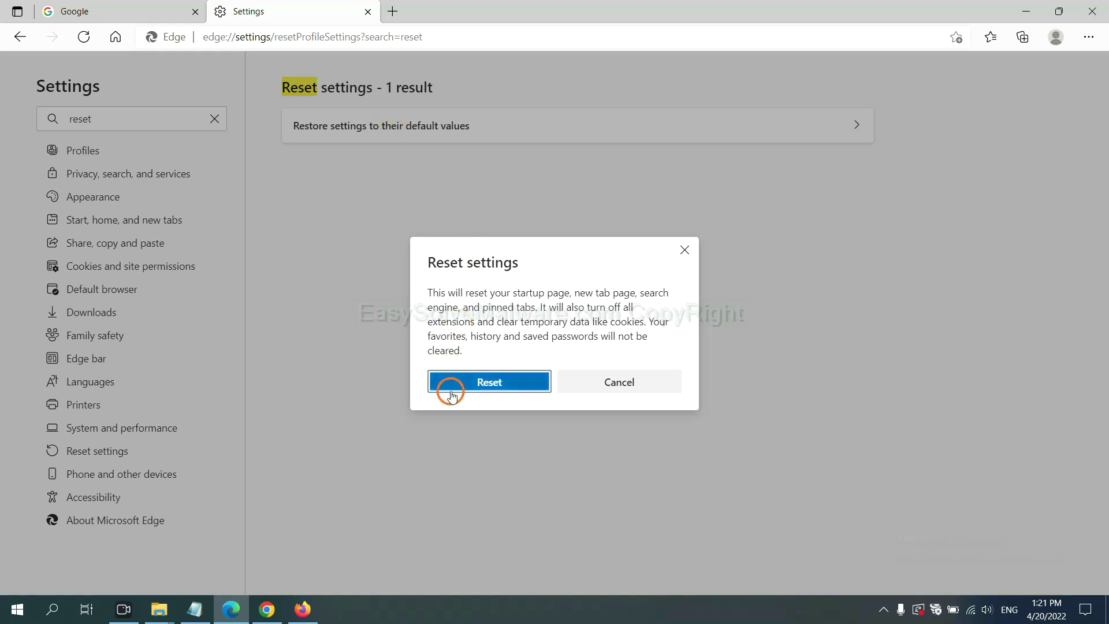